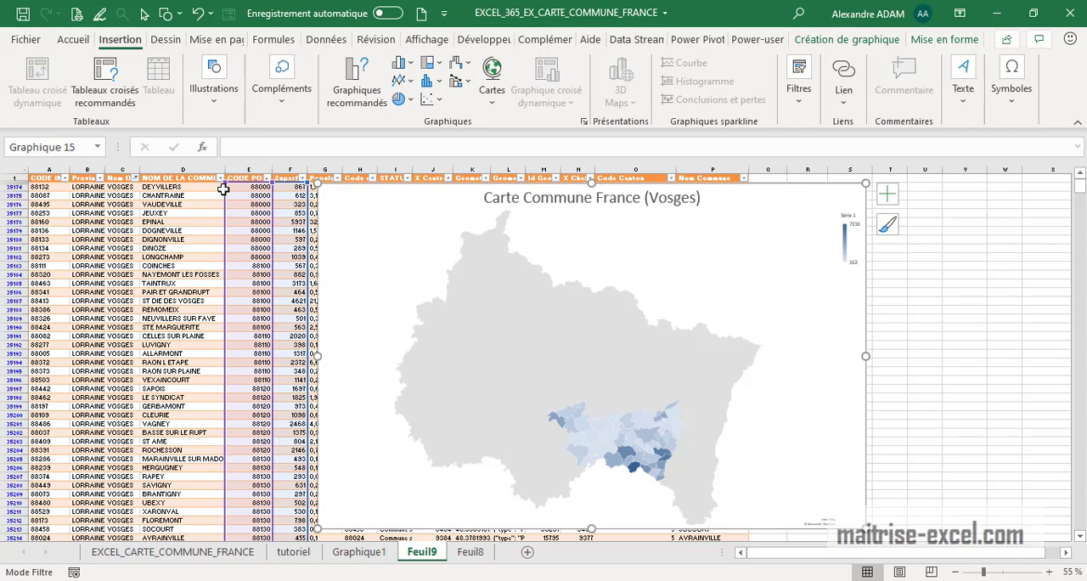
# Clear the filter on the Nom Dept column of the commune table on sheet Feuil9
pyautogui.click(128, 274)
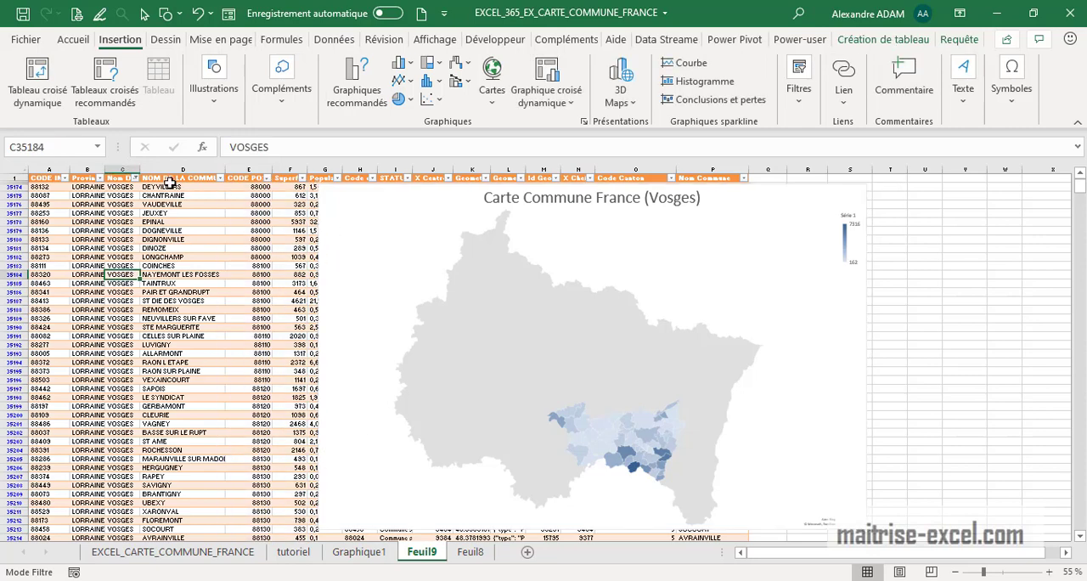
pyautogui.click(137, 178)
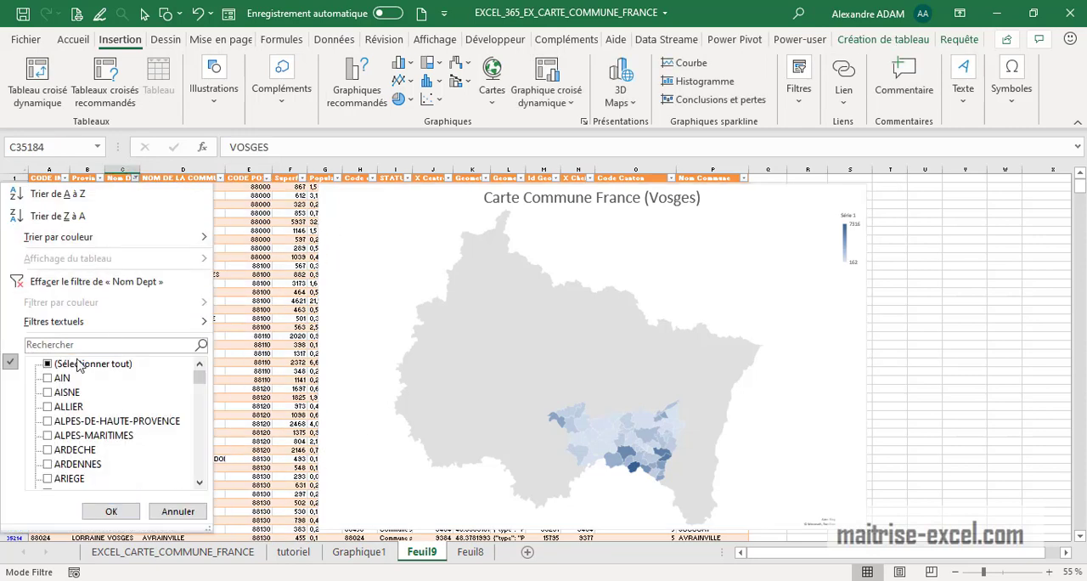
pyautogui.click(79, 363)
pyautogui.click(85, 281)
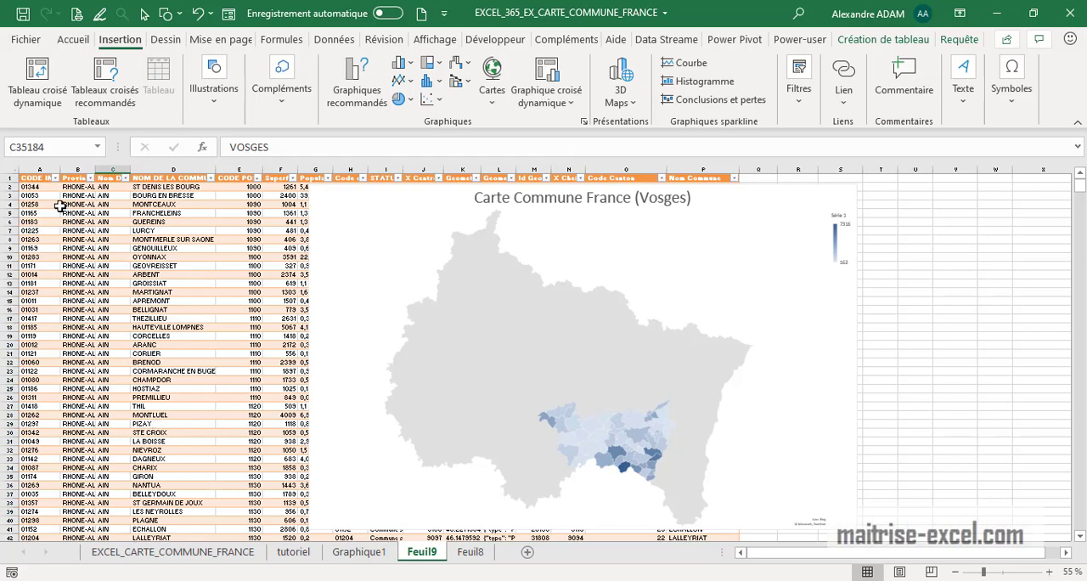
# Select all CODE INSEE values from A2 down to the table's last row and return to the top of the sheet
pyautogui.click(31, 185)
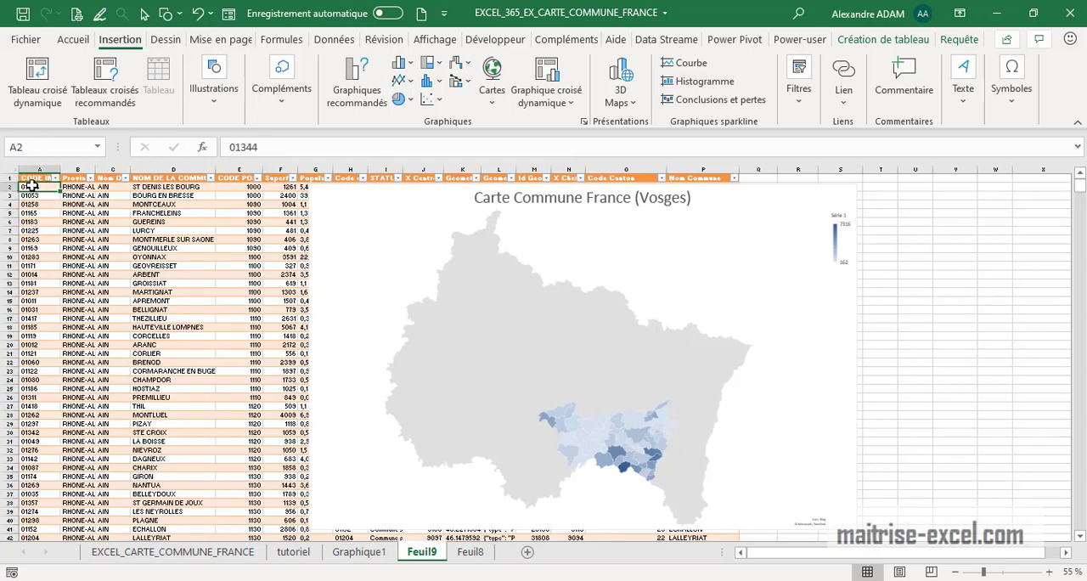
pyautogui.hotkey('ctrl', 'shift', 'Down')
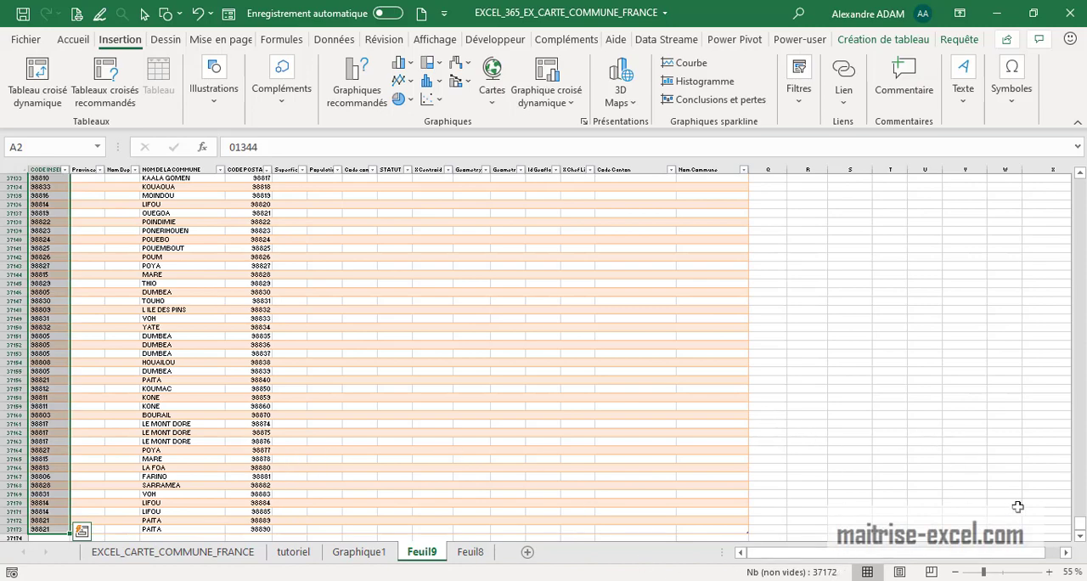
pyautogui.moveTo(1066, 522); pyautogui.dragTo(1060, 166)
# Switch to Chrome and look through the Google results for "code insee commune .xls" in a maximized window
pyautogui.hotkey('alt', 'Tab')
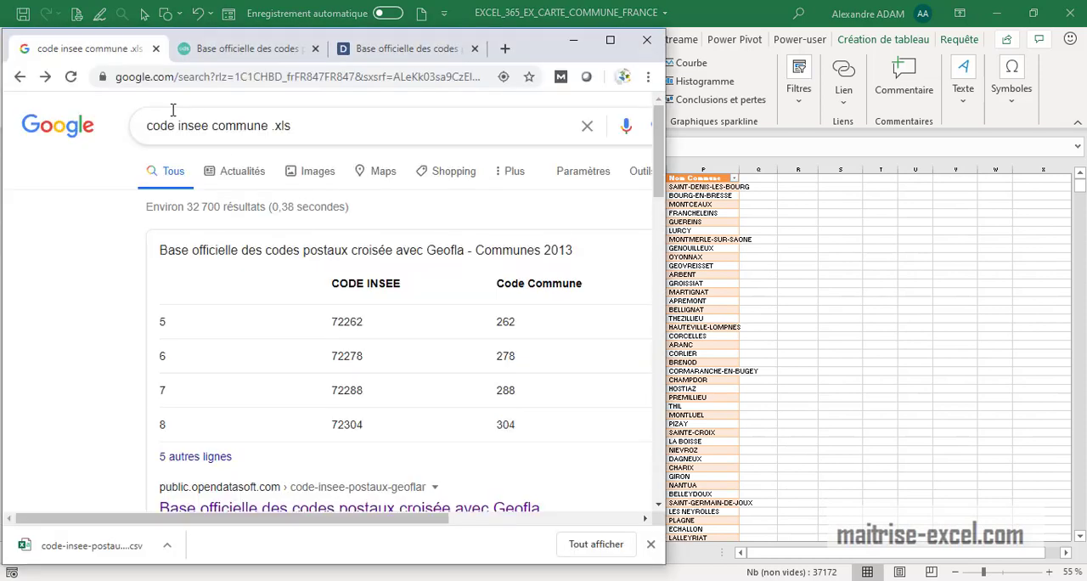
pyautogui.click(612, 41)
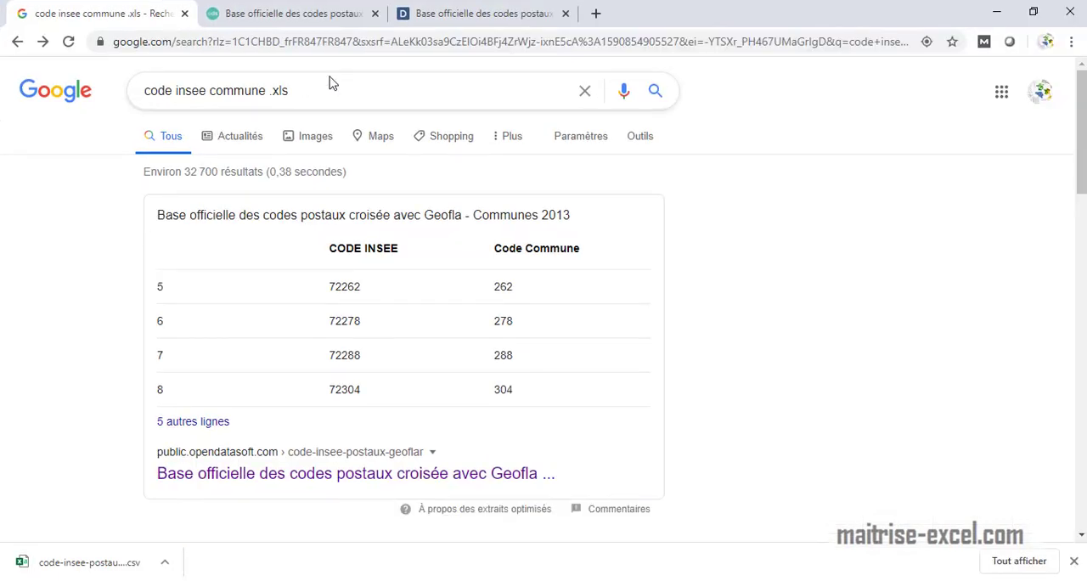
pyautogui.moveTo(331, 89); pyautogui.dragTo(142, 91)
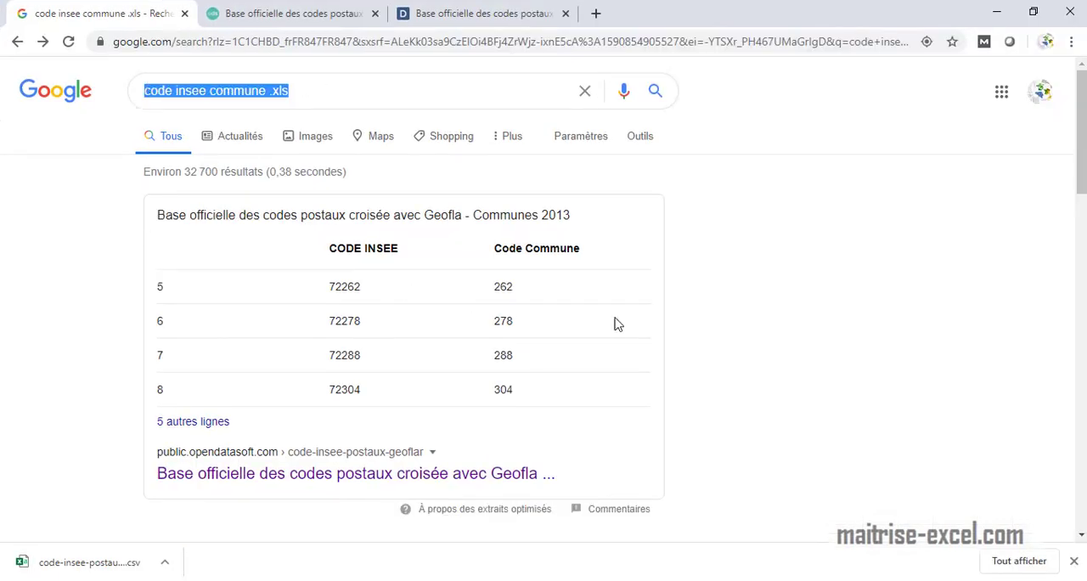
pyautogui.click(694, 321)
pyautogui.scroll(-4, 396, 293)
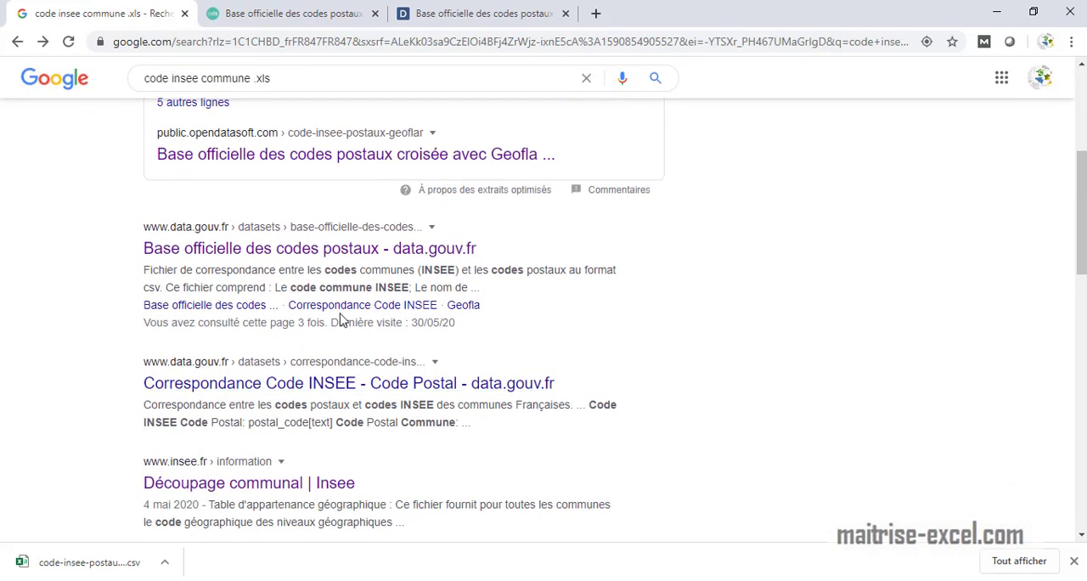
pyautogui.scroll(1, 356, 331)
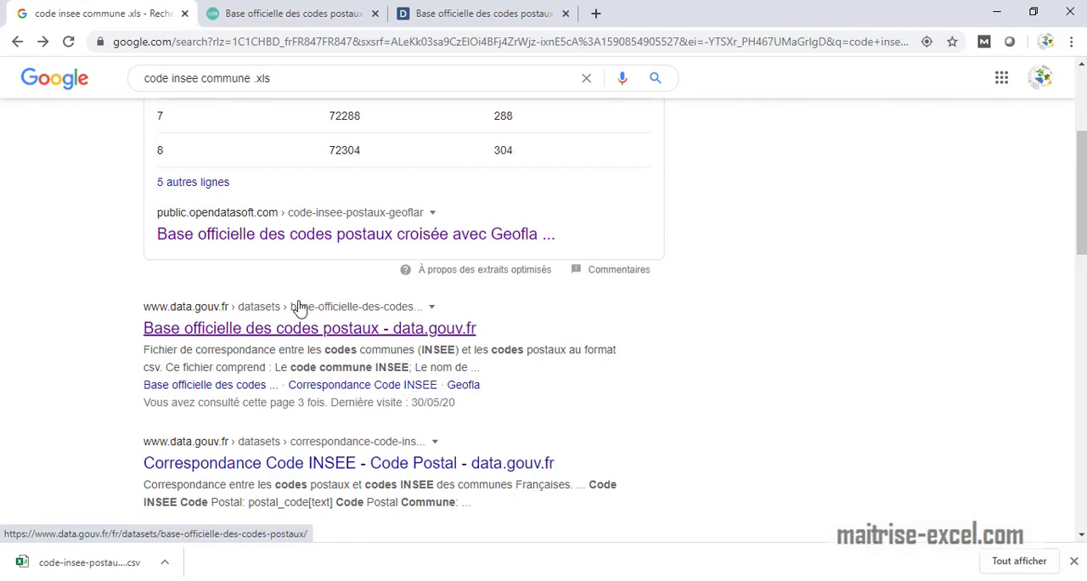
# Examine the data.gouv.fr postal code resources and the columns of the opendatasoft Geofla communes table
pyautogui.click(453, 15)
pyautogui.scroll(-5, 314, 373)
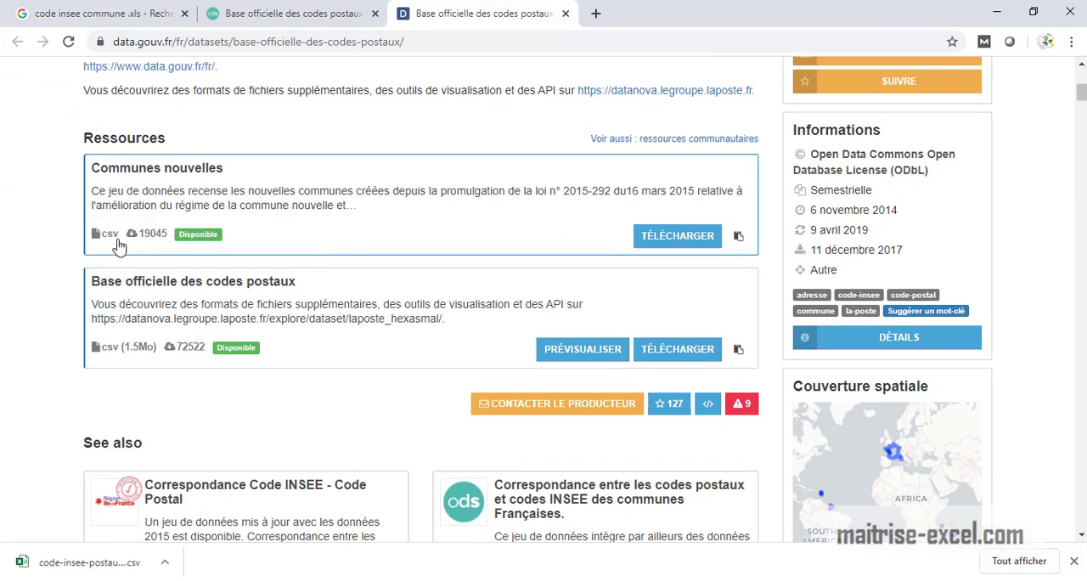
pyautogui.click(282, 17)
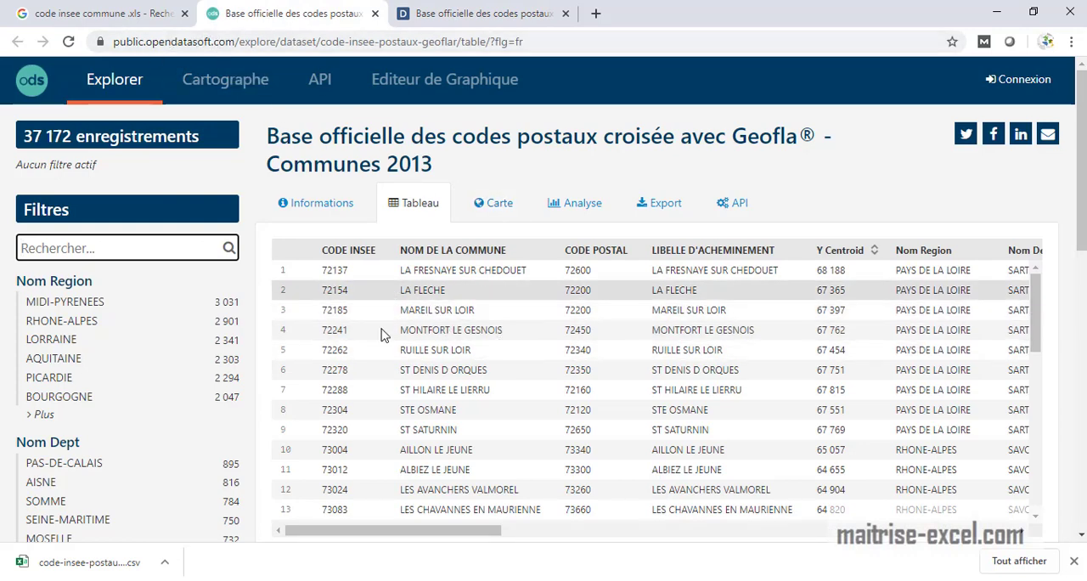
pyautogui.moveTo(463, 540); pyautogui.dragTo(906, 539)
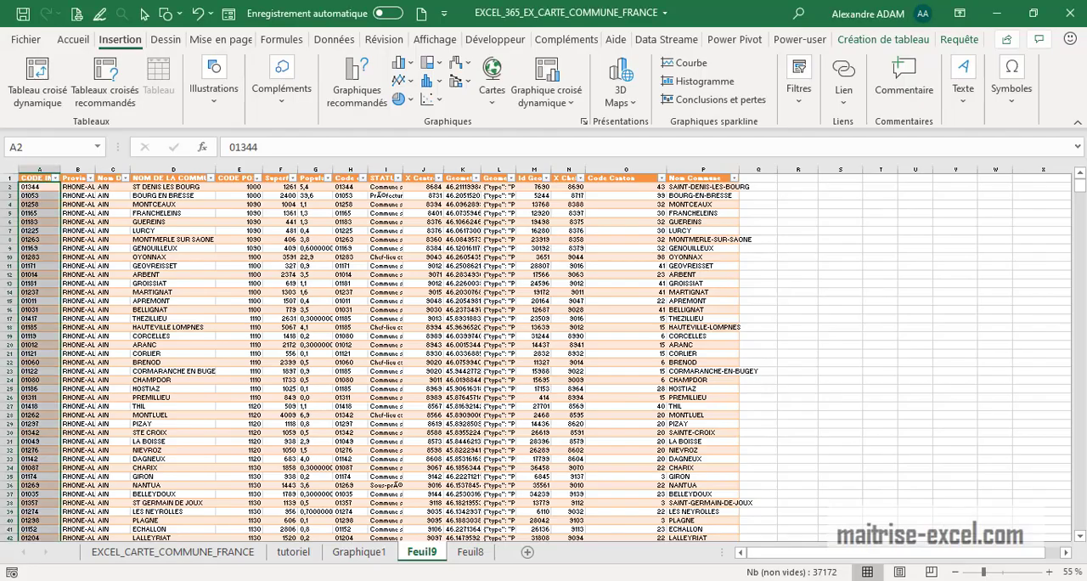
# Switch back to the Excel workbook and open the empty sheet Feuil8
pyautogui.click(752, 419)
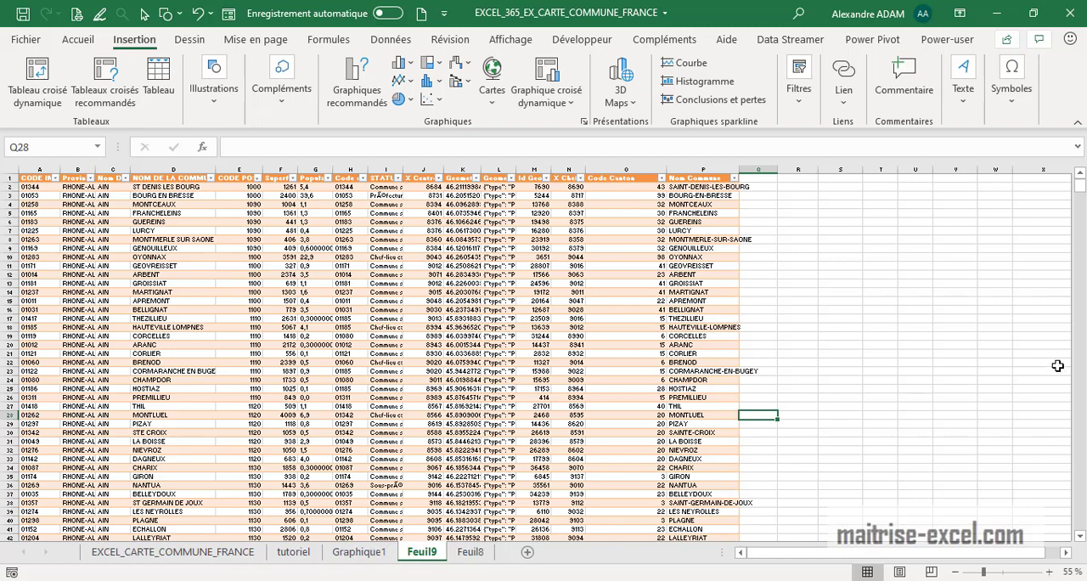
pyautogui.scroll(-6, 962, 317)
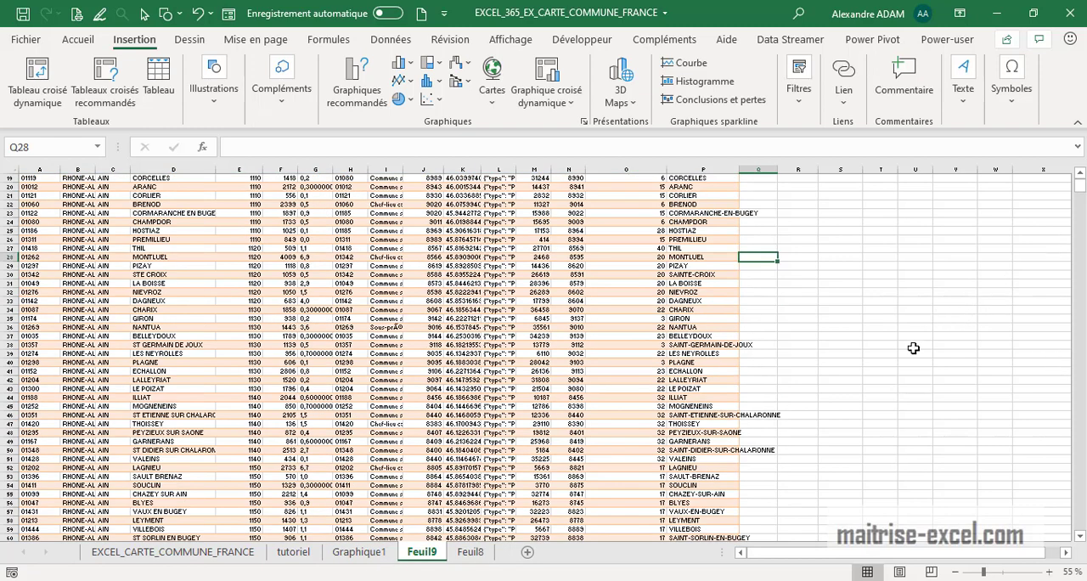
pyautogui.click(480, 550)
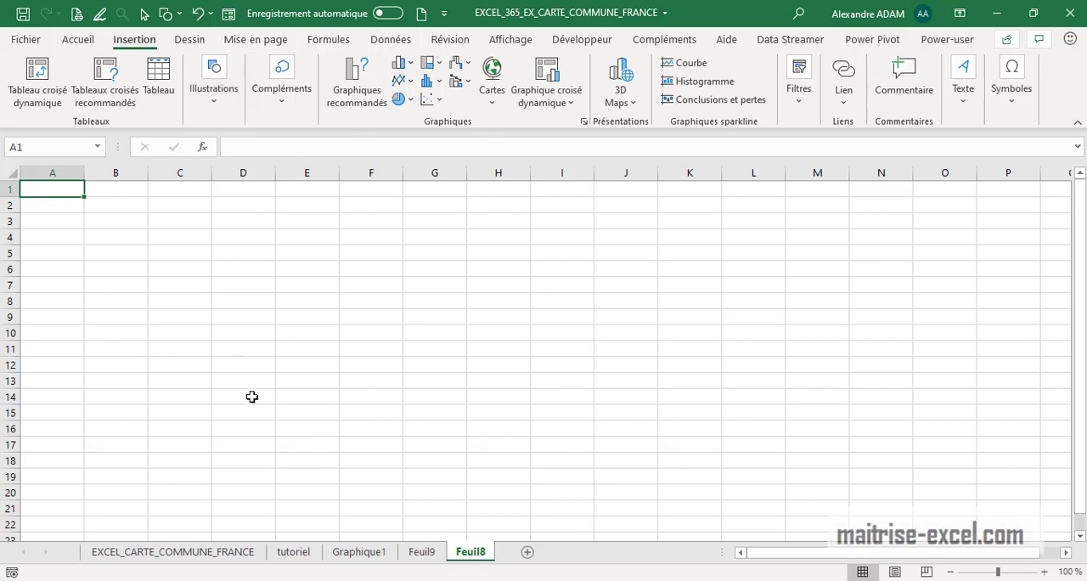
# Import the text/CSV file code-insee-postaux-geoflar from the Téléchargements folder
pyautogui.click(391, 39)
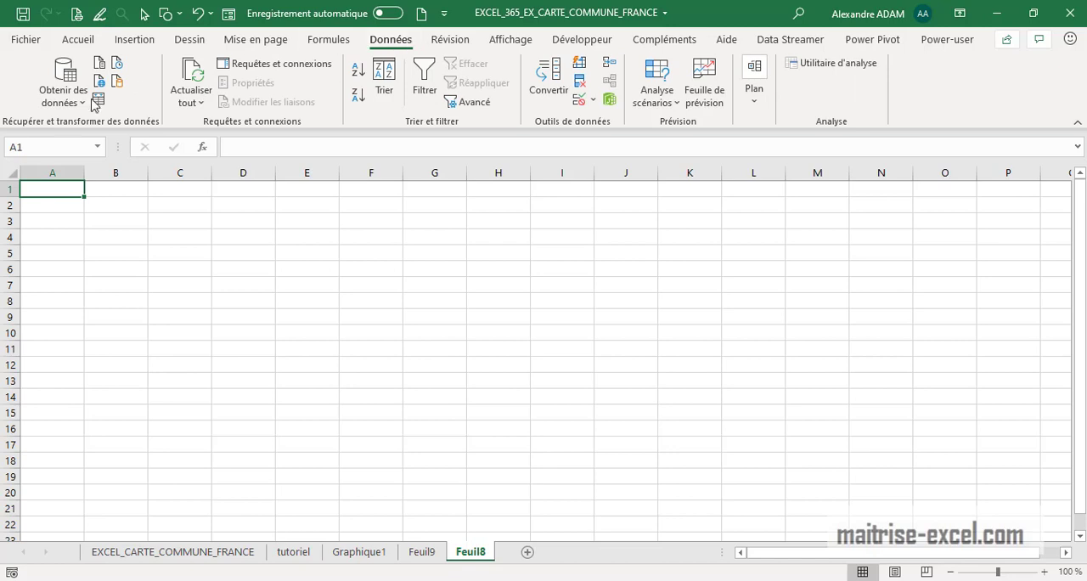
pyautogui.click(64, 95)
pyautogui.moveTo(160, 134)
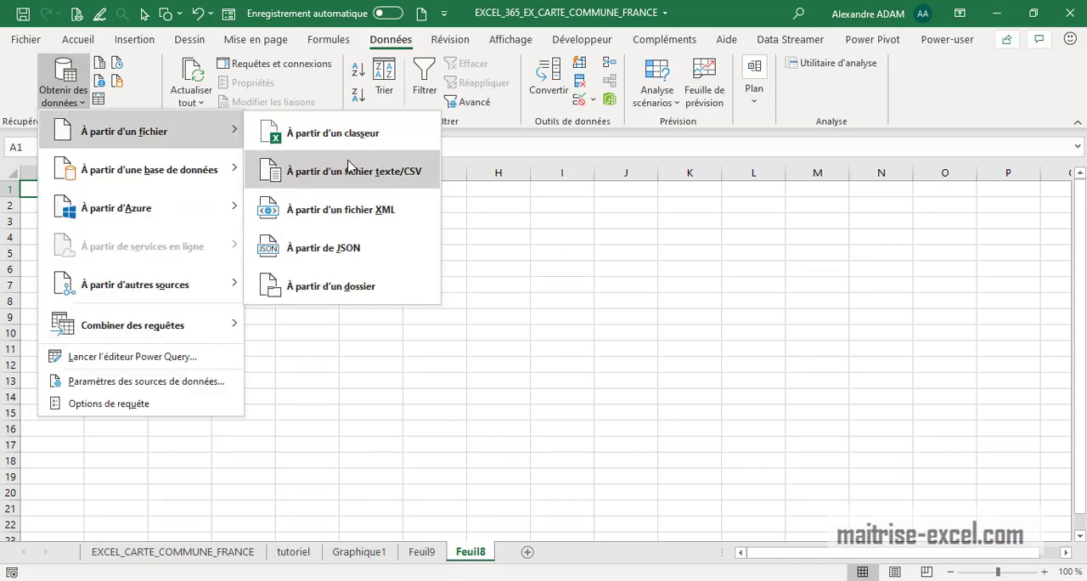
pyautogui.click(338, 171)
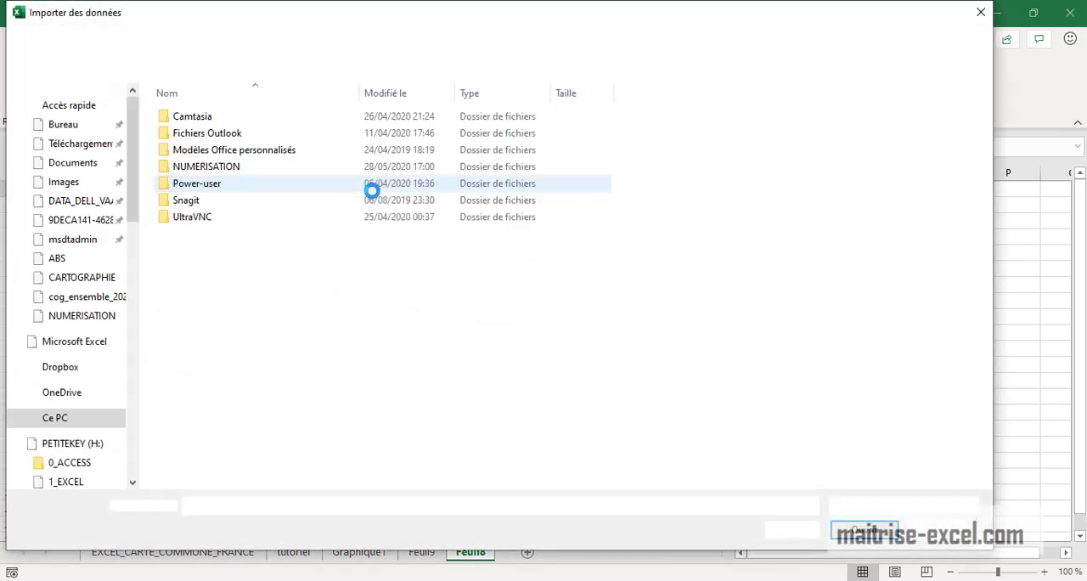
pyautogui.click(73, 143)
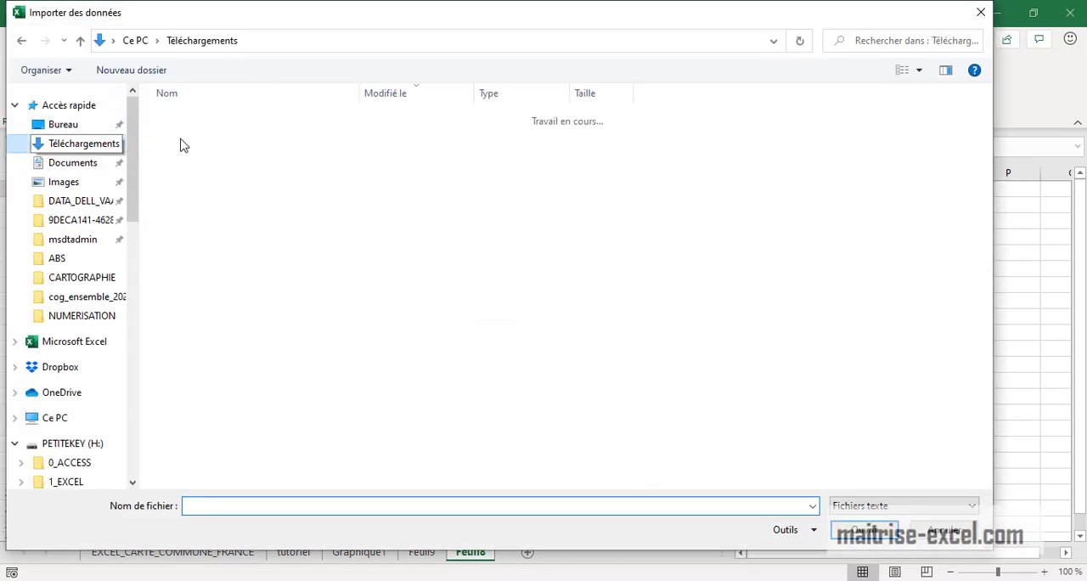
pyautogui.click(262, 140)
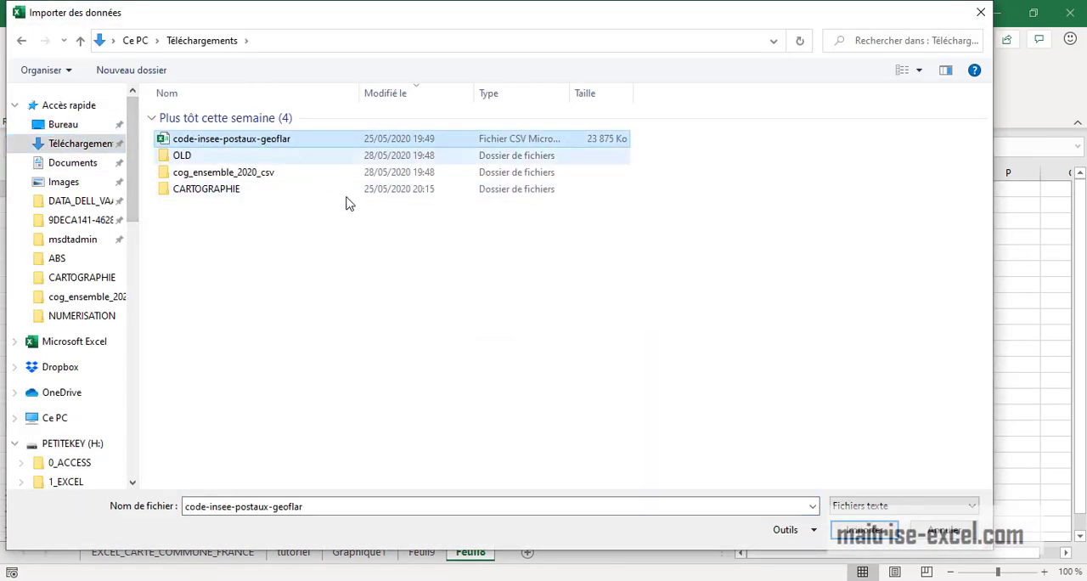
pyautogui.click(868, 544)
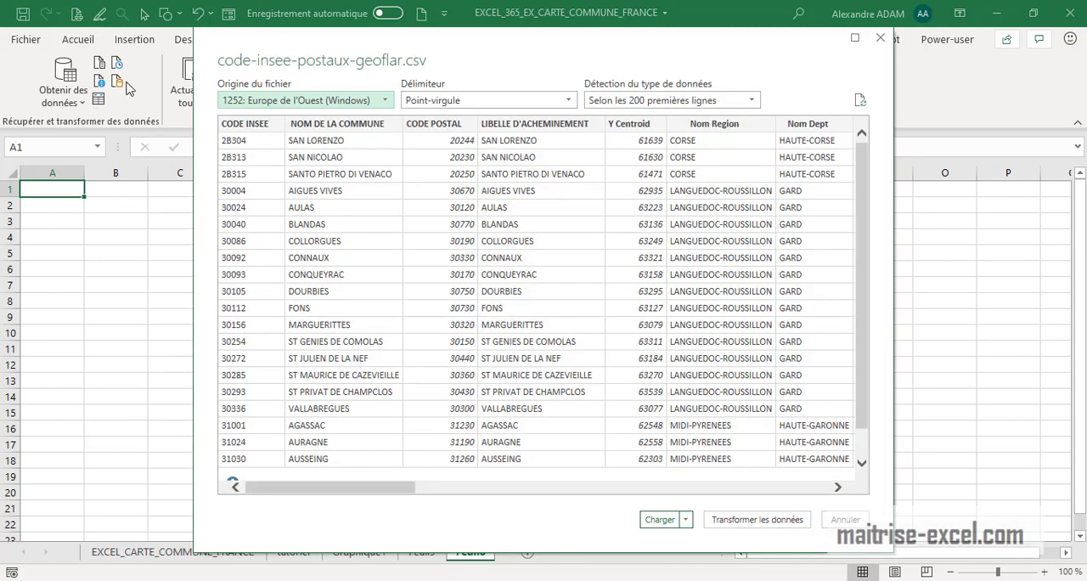
# Examine the available file origin encodings and the rows and columns in the CSV import preview
pyautogui.click(387, 102)
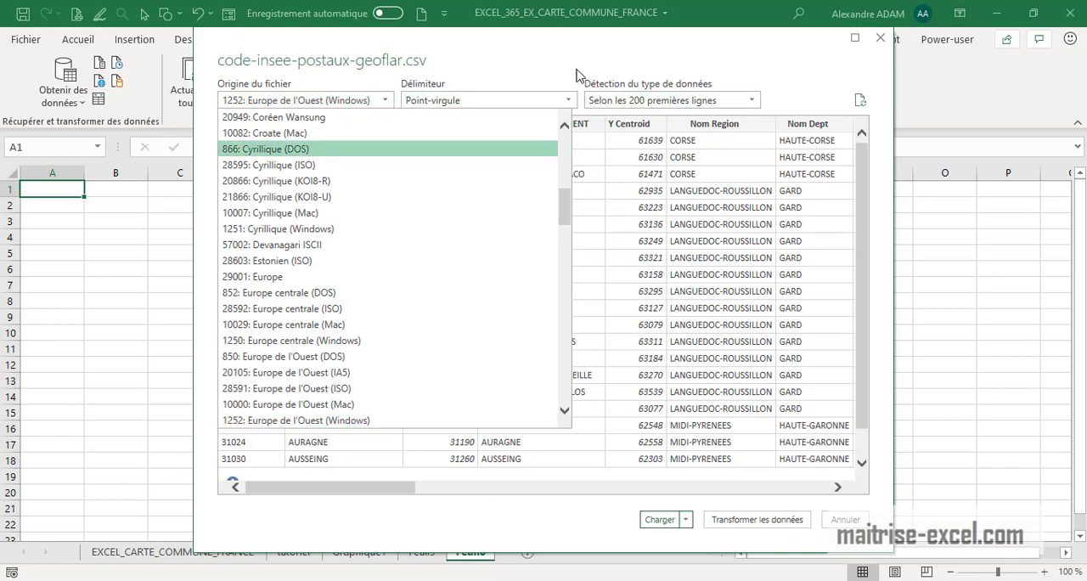
pyautogui.click(620, 259)
pyautogui.moveTo(404, 492); pyautogui.dragTo(836, 490)
pyautogui.moveTo(754, 488); pyautogui.dragTo(342, 485)
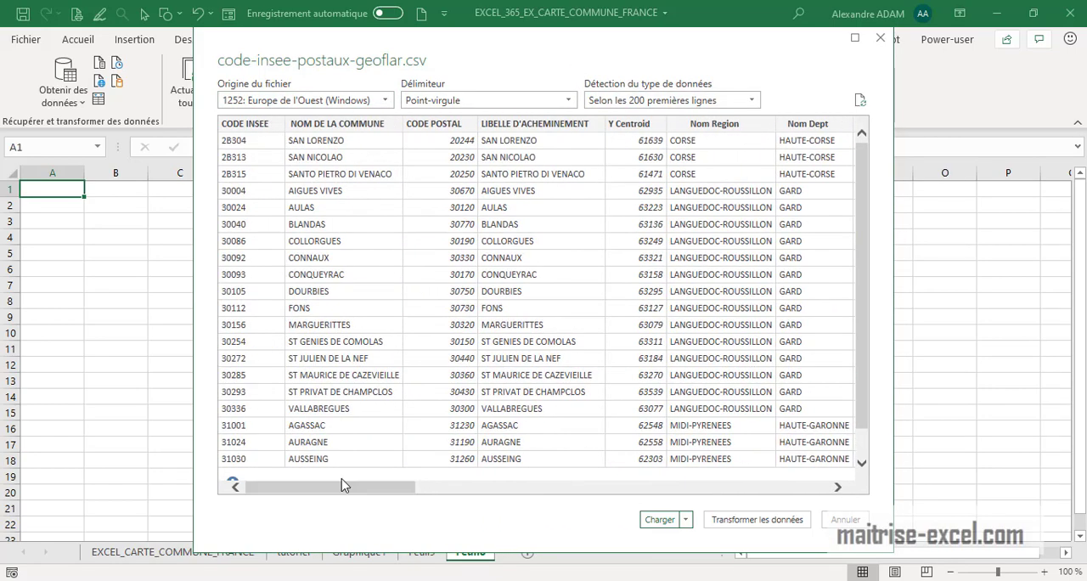
pyautogui.scroll(-1, 370, 409)
pyautogui.scroll(1, 369, 410)
# Set the CSV's file origin to --Aucun-- and open the data for transformation in the Power Query editor
pyautogui.click(384, 100)
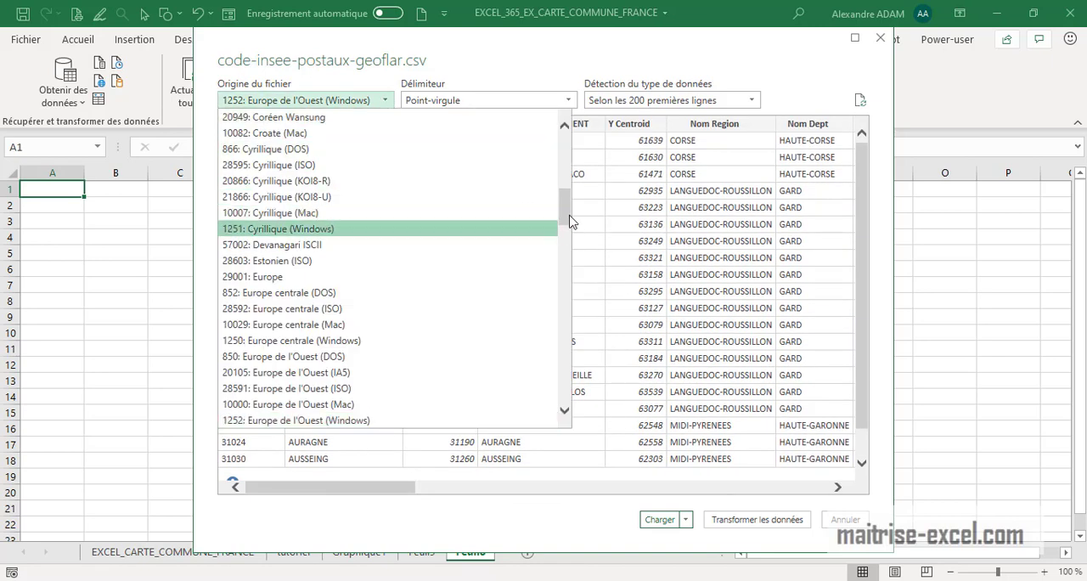
pyautogui.moveTo(565, 223); pyautogui.dragTo(558, 143)
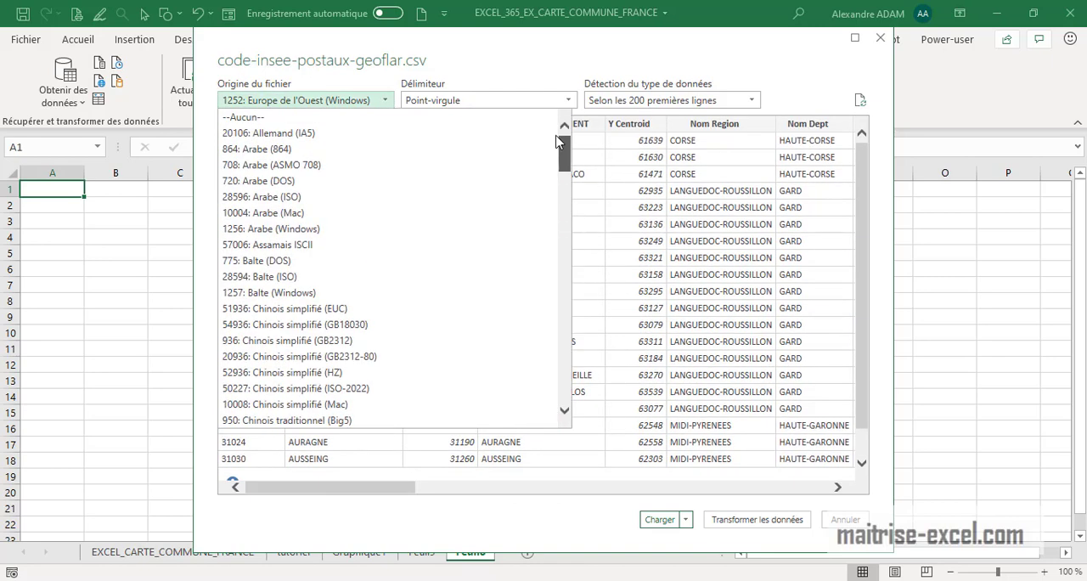
pyautogui.click(285, 118)
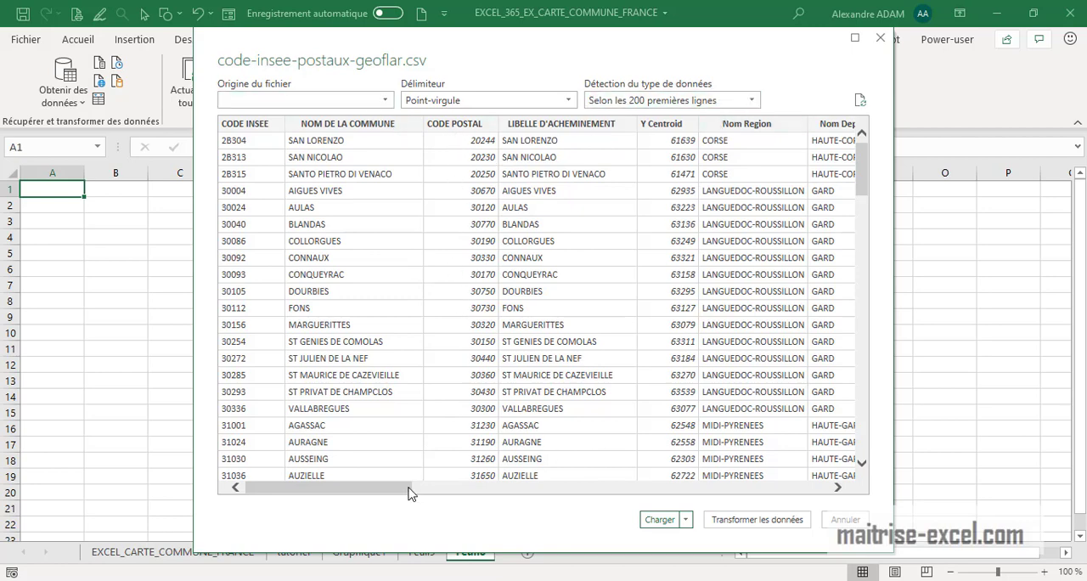
pyautogui.moveTo(441, 490); pyautogui.dragTo(303, 485)
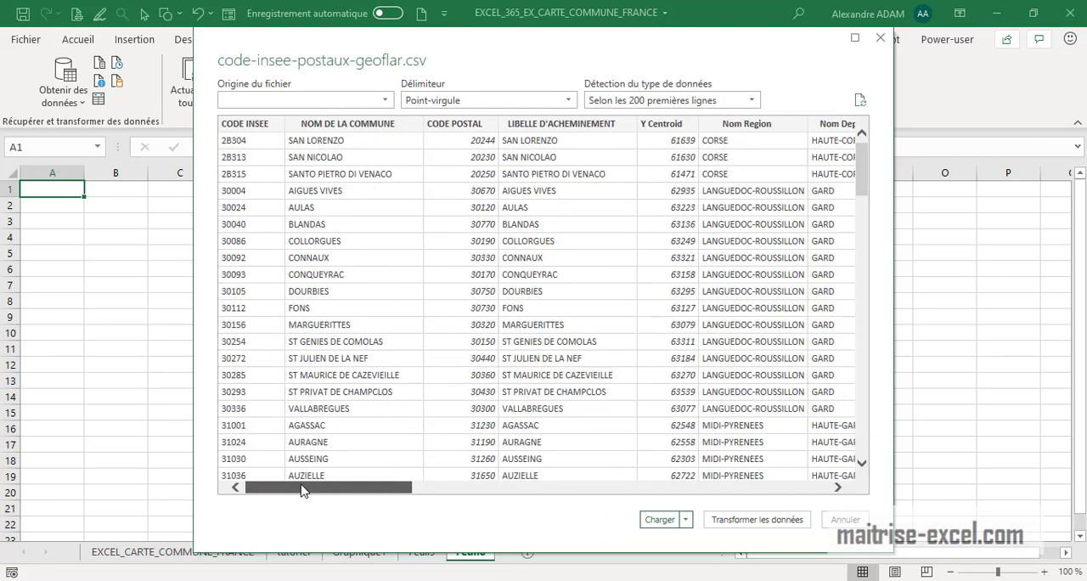
pyautogui.click(741, 520)
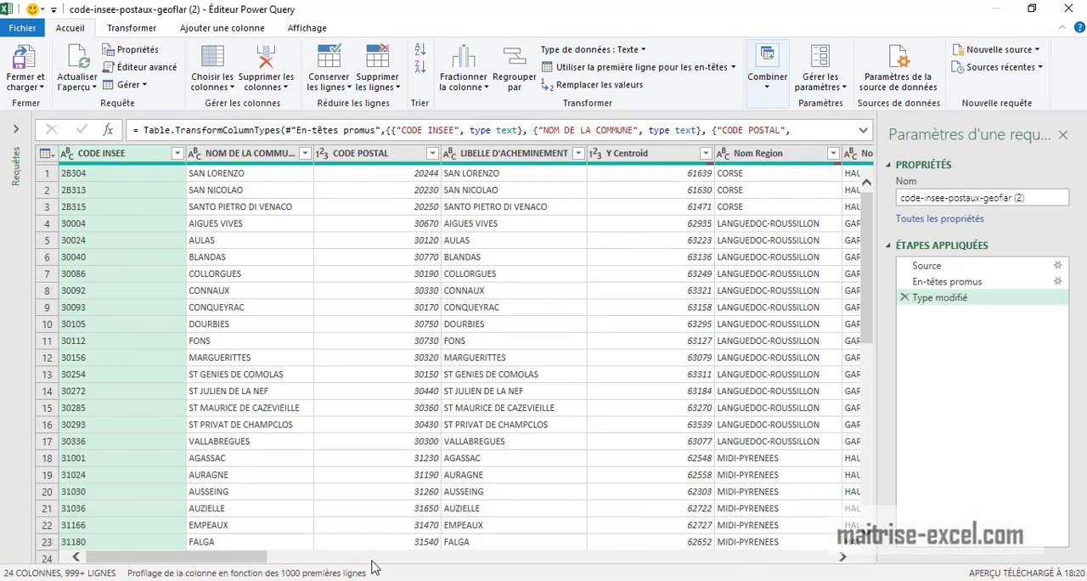
# Move the CODE POSTAL column directly after CODE INSEE in the query
pyautogui.moveTo(244, 561); pyautogui.dragTo(884, 563)
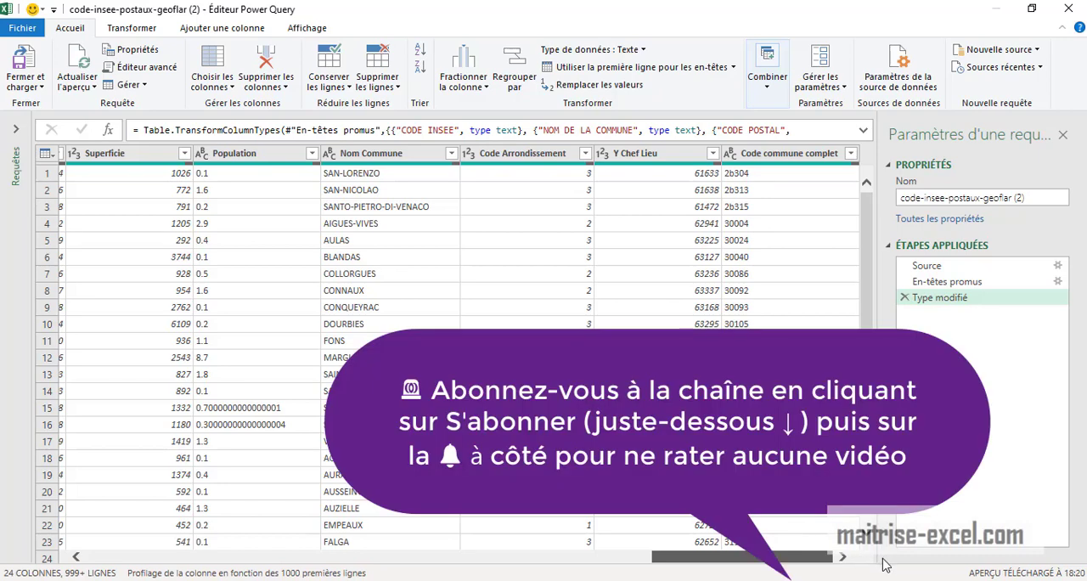
pyautogui.moveTo(737, 574); pyautogui.dragTo(174, 567)
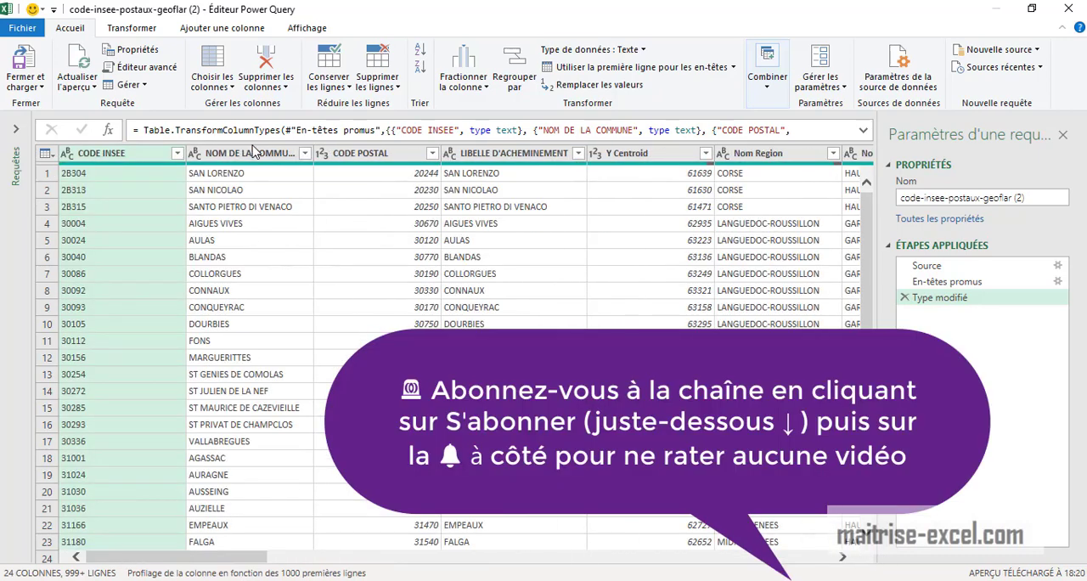
pyautogui.click(369, 155)
pyautogui.moveTo(218, 164)
pyautogui.mouseDown()
pyautogui.moveTo(190, 160)
pyautogui.moveTo(238, 166)
pyautogui.mouseUp()
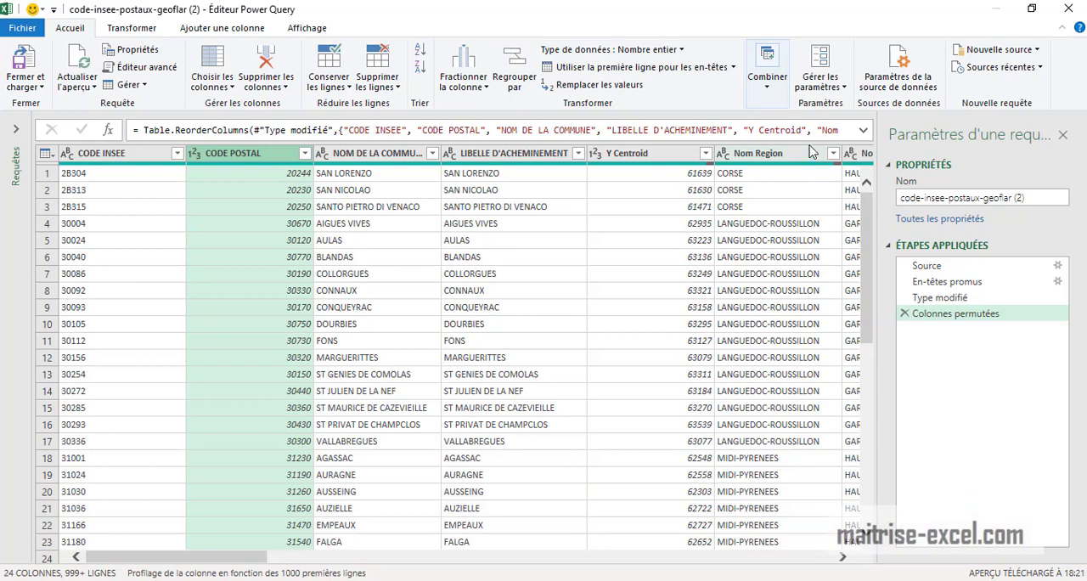
# Move the Nom Region column directly after CODE INSEE and the Nom Dept column directly after Nom Region
pyautogui.moveTo(812, 151); pyautogui.dragTo(260, 166)
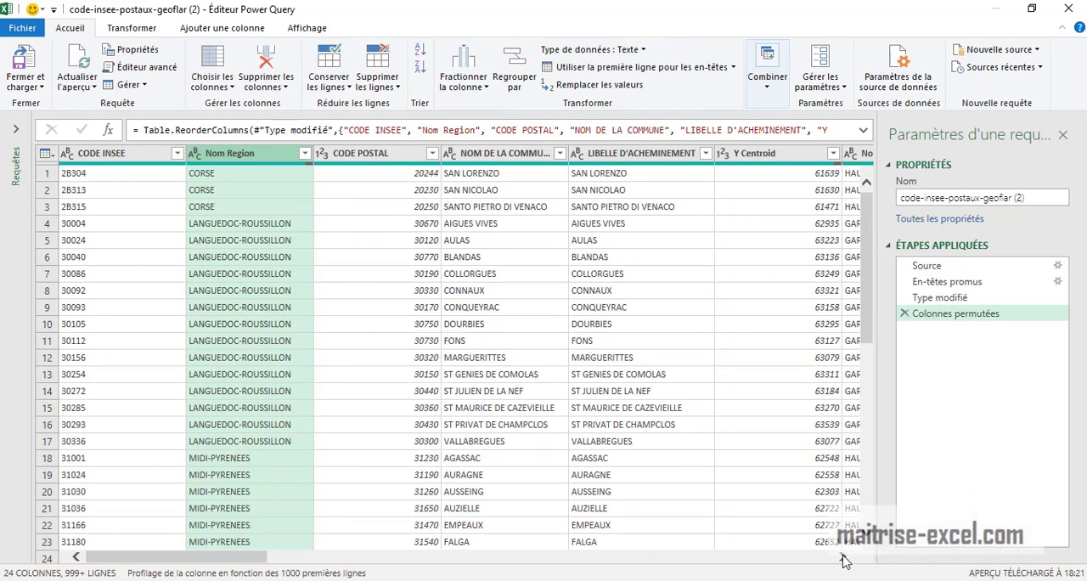
pyautogui.hscroll(3, 843, 560)
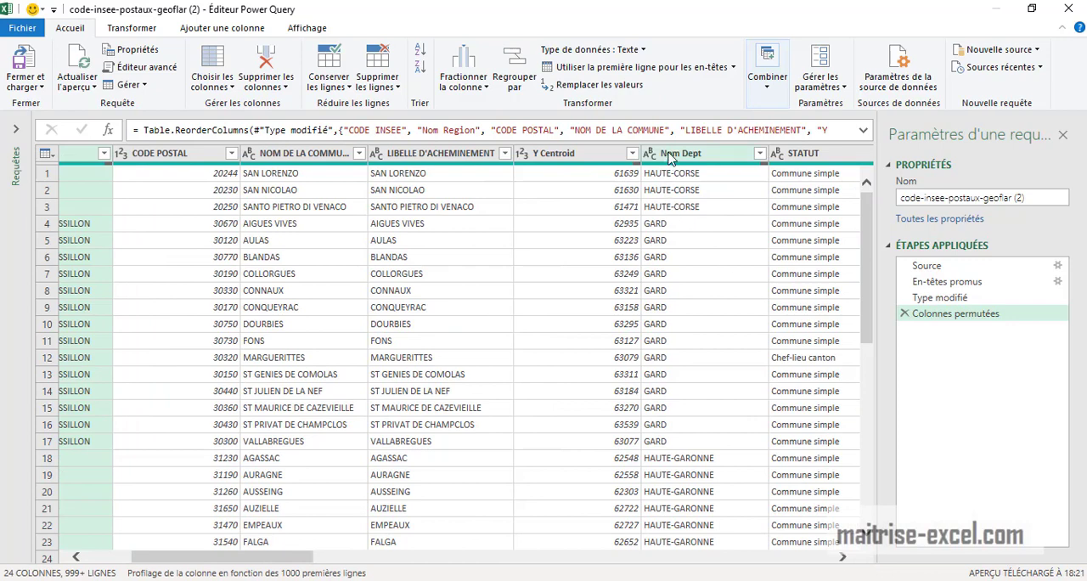
pyautogui.moveTo(668, 157); pyautogui.dragTo(359, 251)
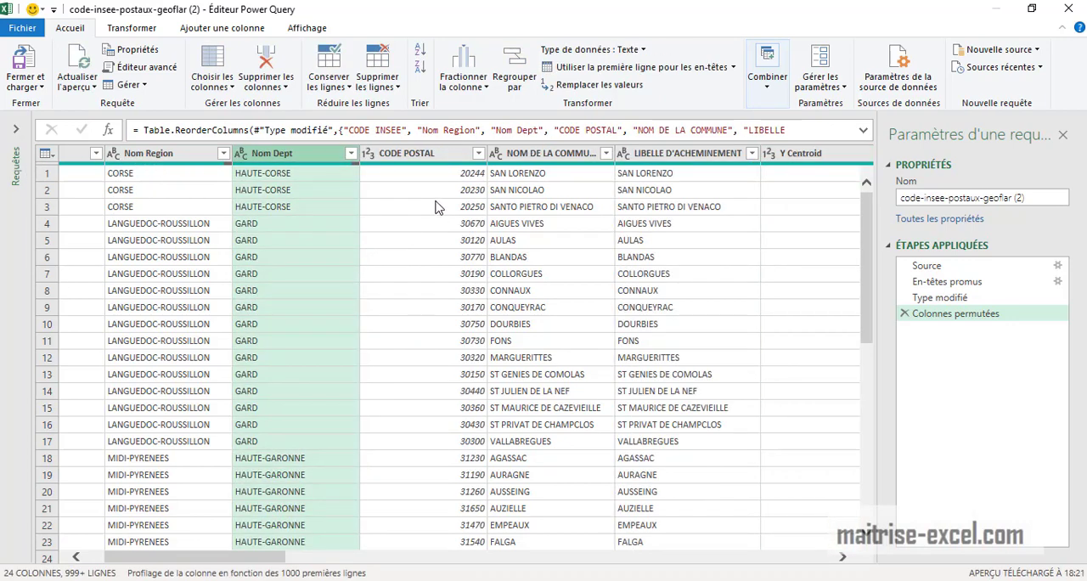
# Remove the Code Region, Code Commune, Z Moyen and X Centroid columns from the query
pyautogui.moveTo(281, 559); pyautogui.dragTo(476, 558)
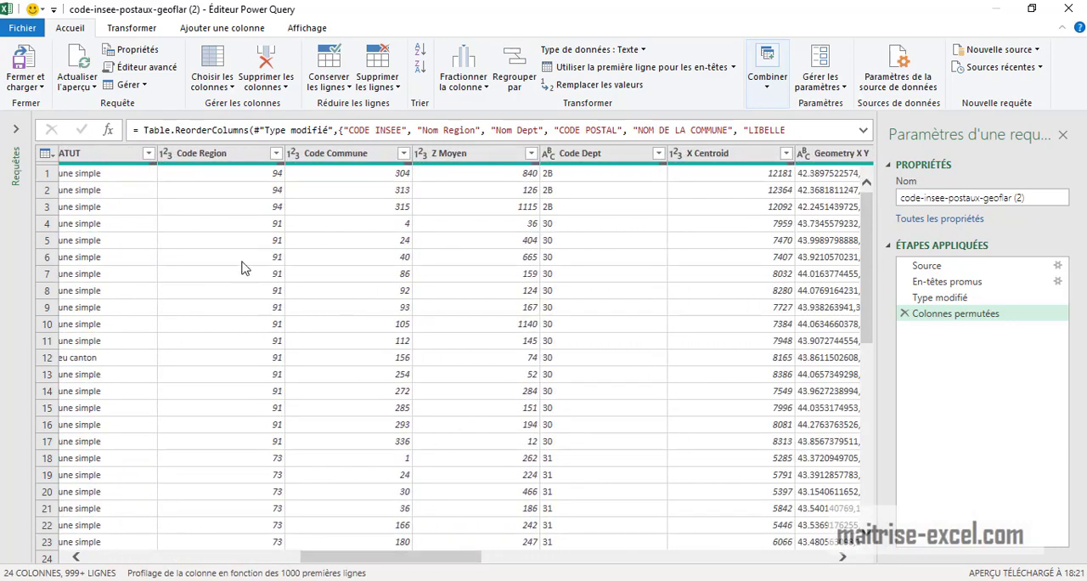
pyautogui.click(240, 154)
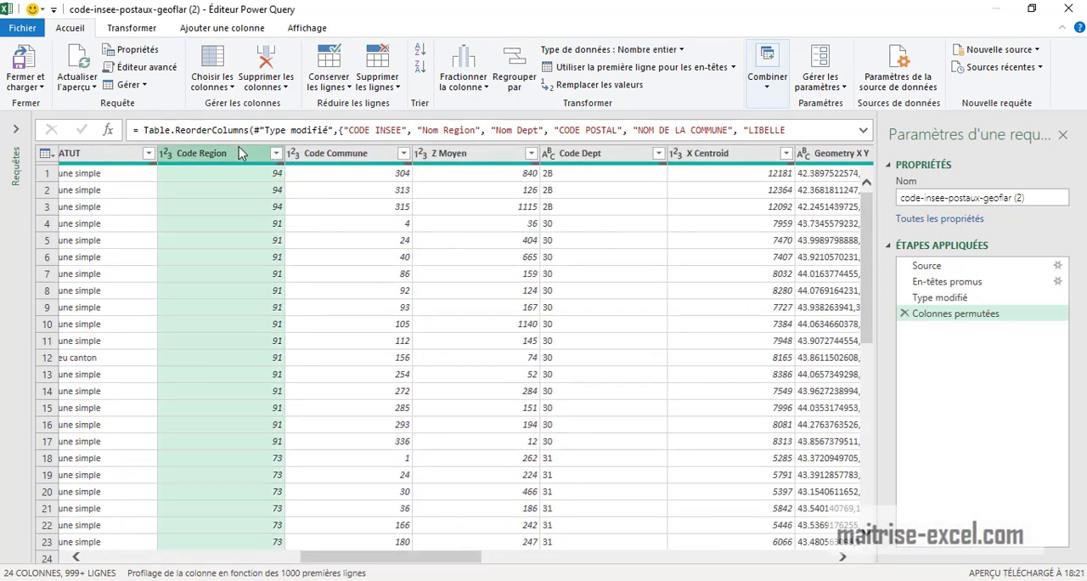
pyautogui.click(264, 68)
pyautogui.click(248, 66)
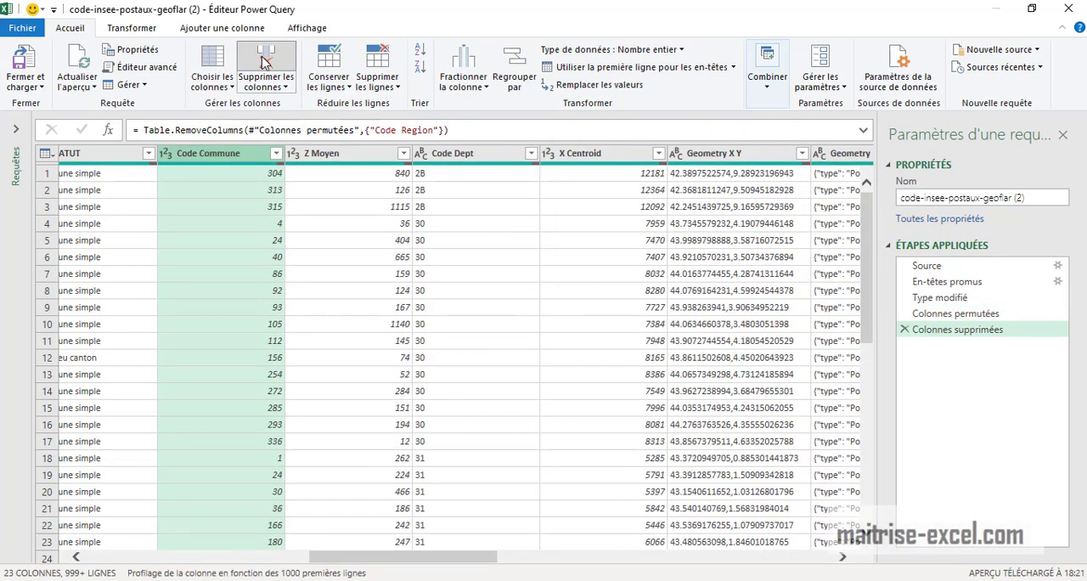
pyautogui.click(248, 70)
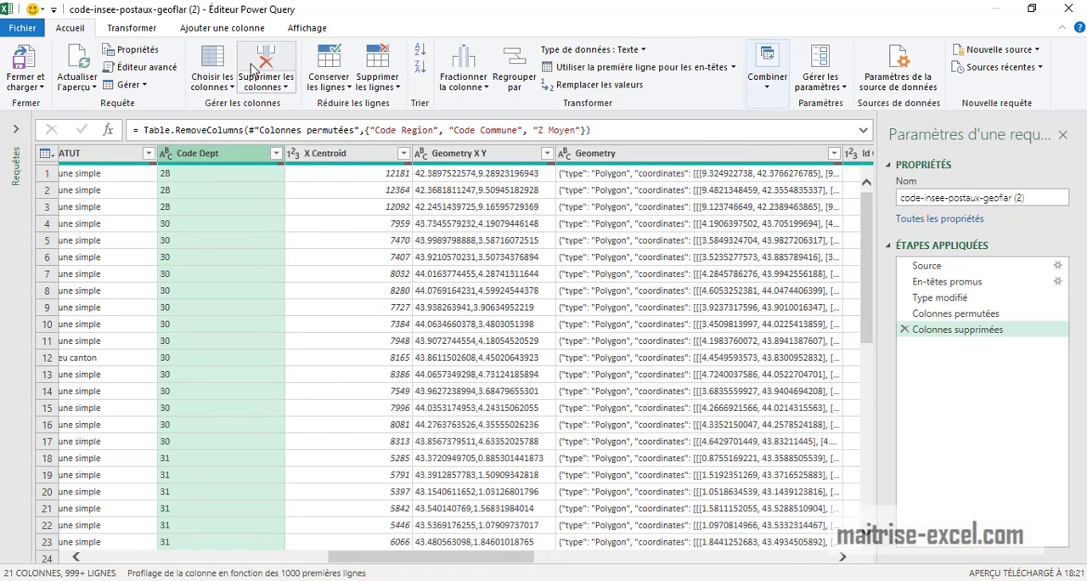
pyautogui.click(263, 81)
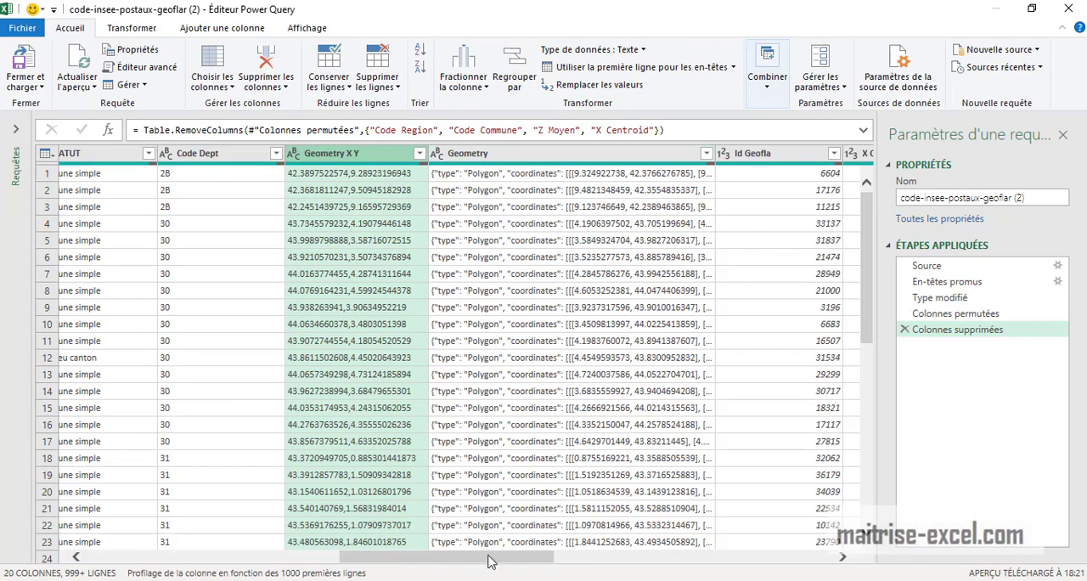
# Remove the Id Geofla, X Chef Lieu and Code Canton columns from the query
pyautogui.moveTo(499, 566); pyautogui.dragTo(614, 558)
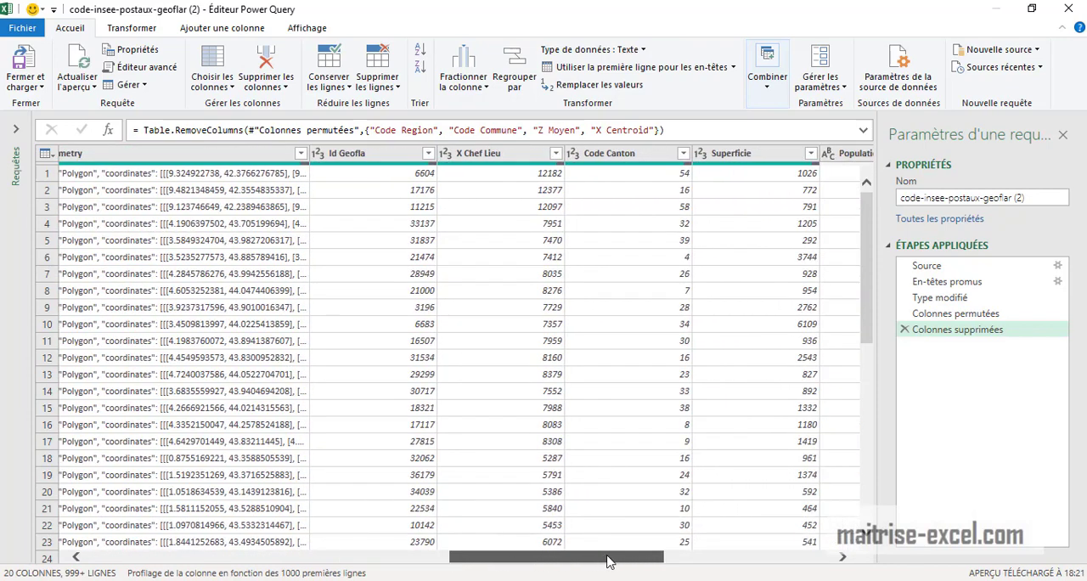
pyautogui.click(392, 159)
pyautogui.click(263, 70)
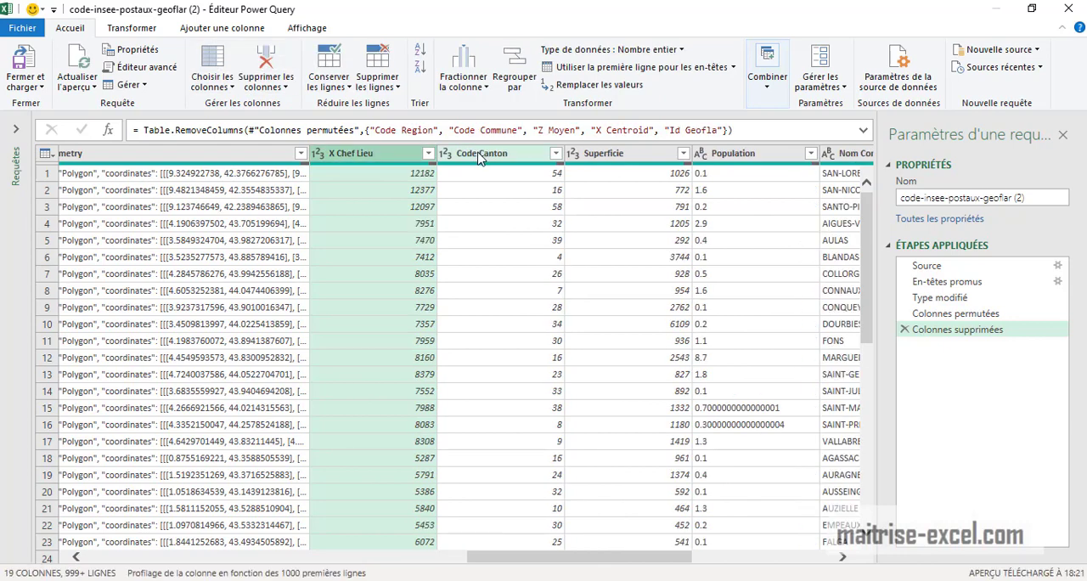
pyautogui.press('Delete')
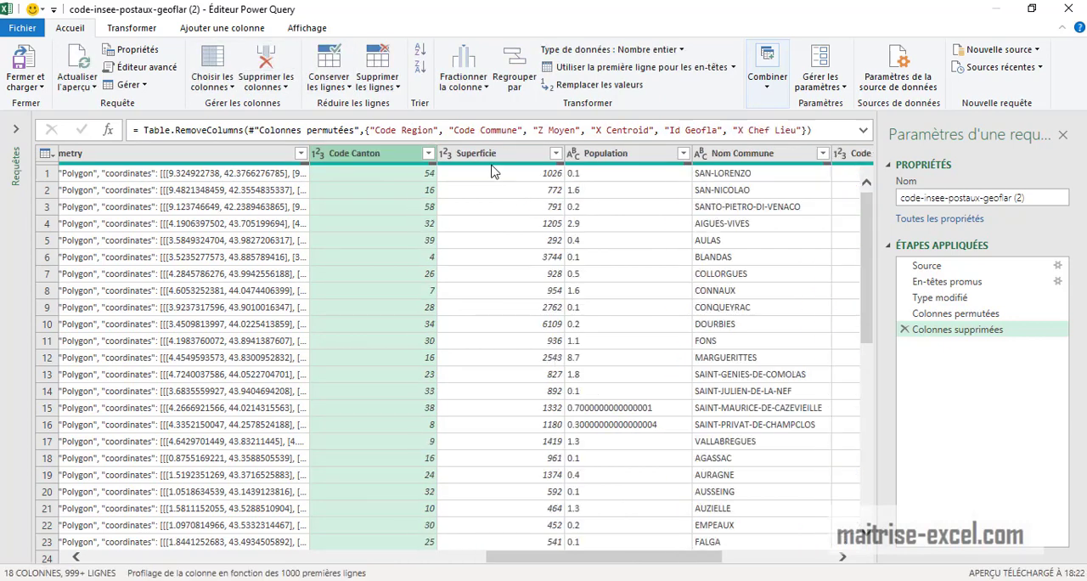
pyautogui.click(266, 59)
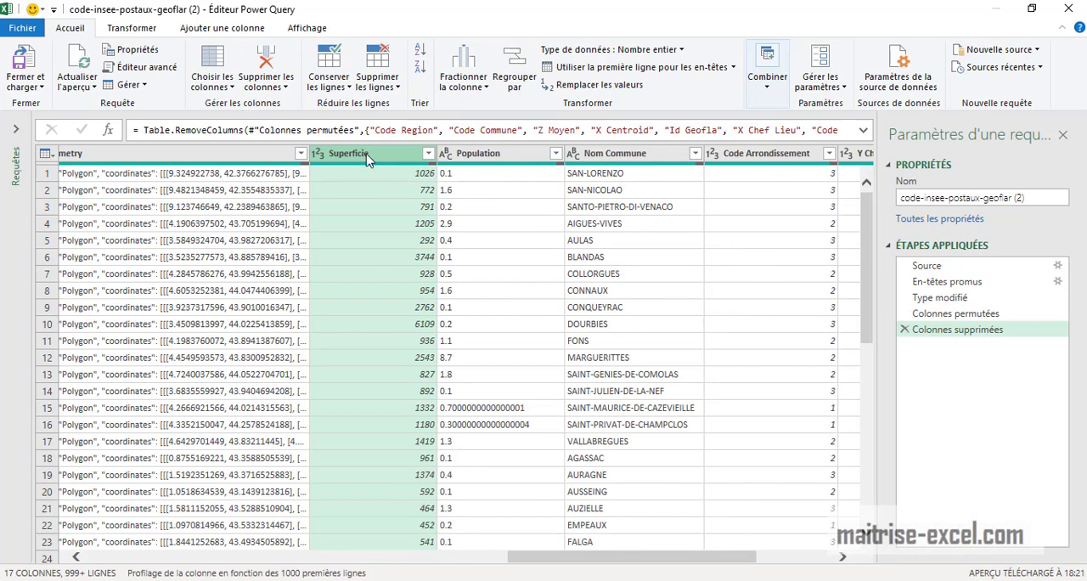
# Move the Superficie column directly after NOM DE LA COMMUNE and remove the LIBELLE D'ACHEMINEMENT, Y Centroid and STATUT columns
pyautogui.moveTo(367, 160); pyautogui.dragTo(312, 170)
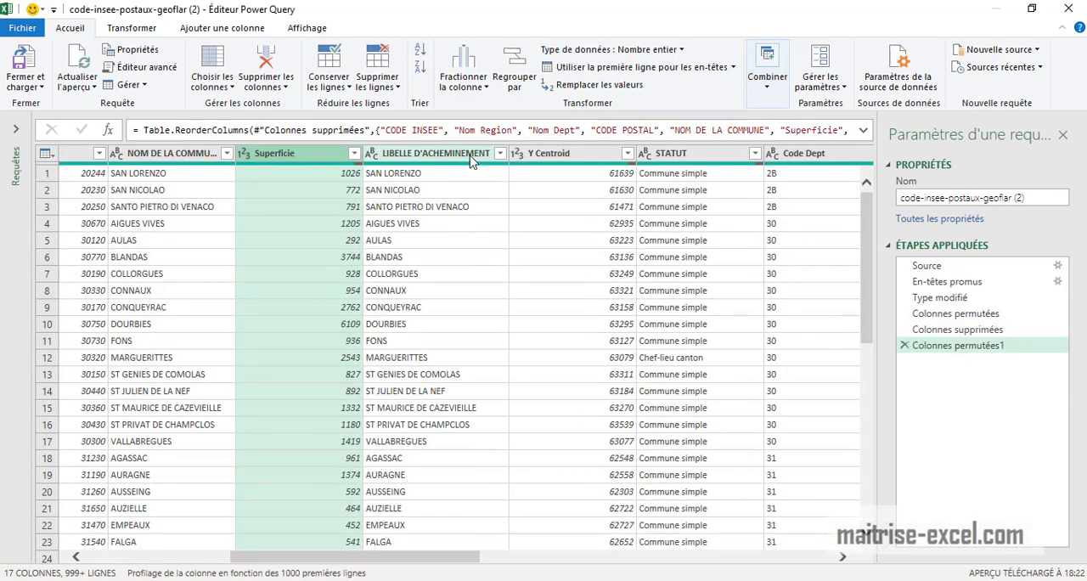
pyautogui.click(472, 159)
pyautogui.press('Delete')
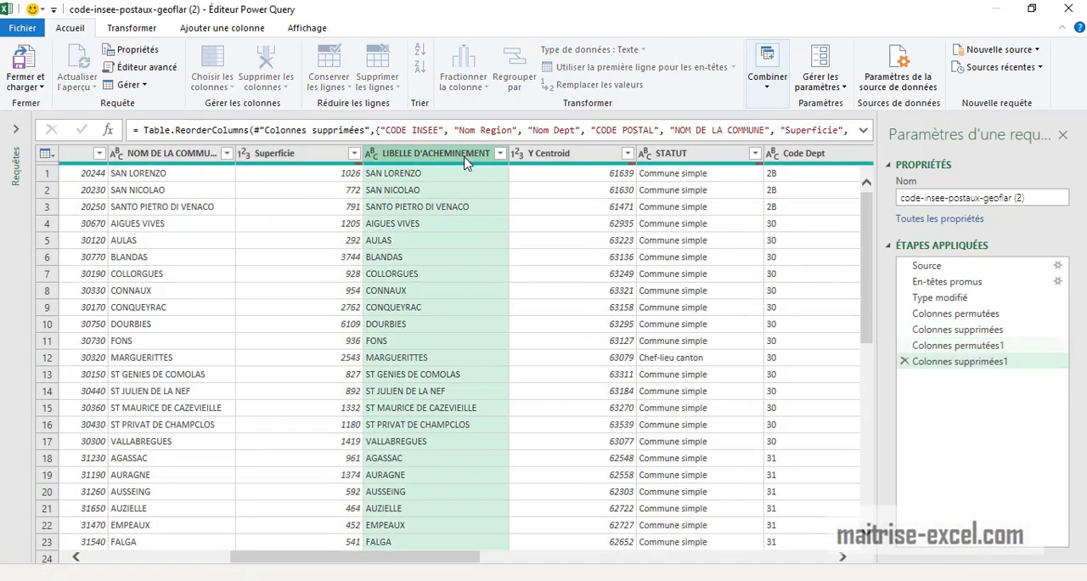
pyautogui.press('Delete')
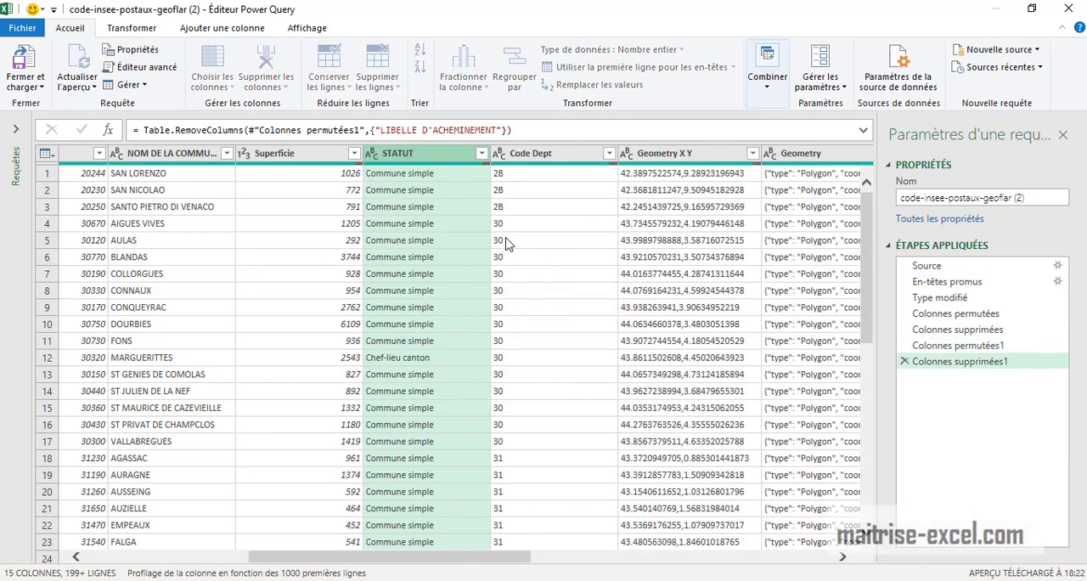
pyautogui.press('Delete')
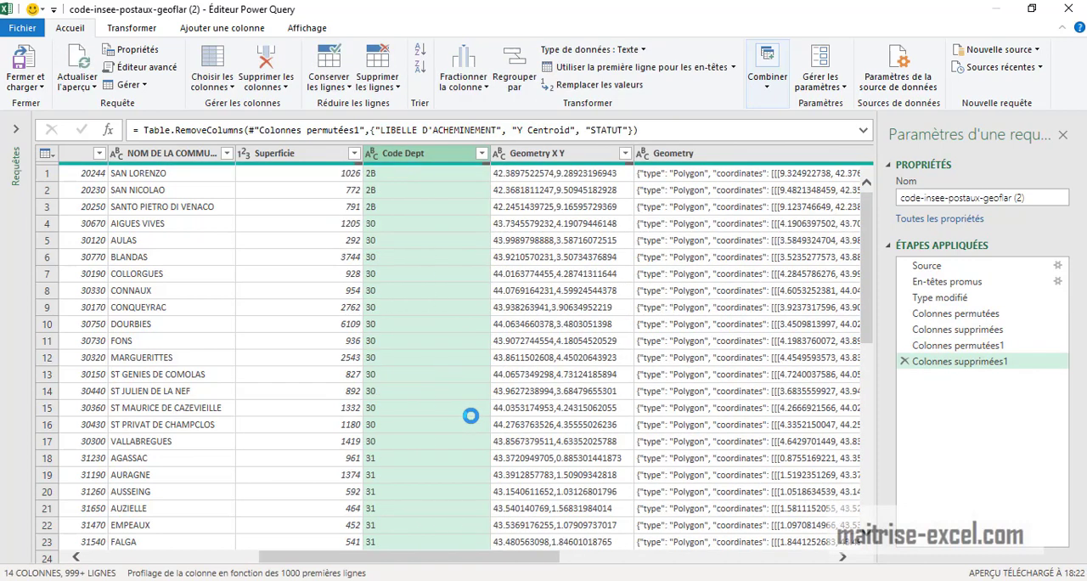
# Remove the Code Arrondissement and Y Chef Lieu columns from the query
pyautogui.moveTo(540, 564); pyautogui.dragTo(805, 565)
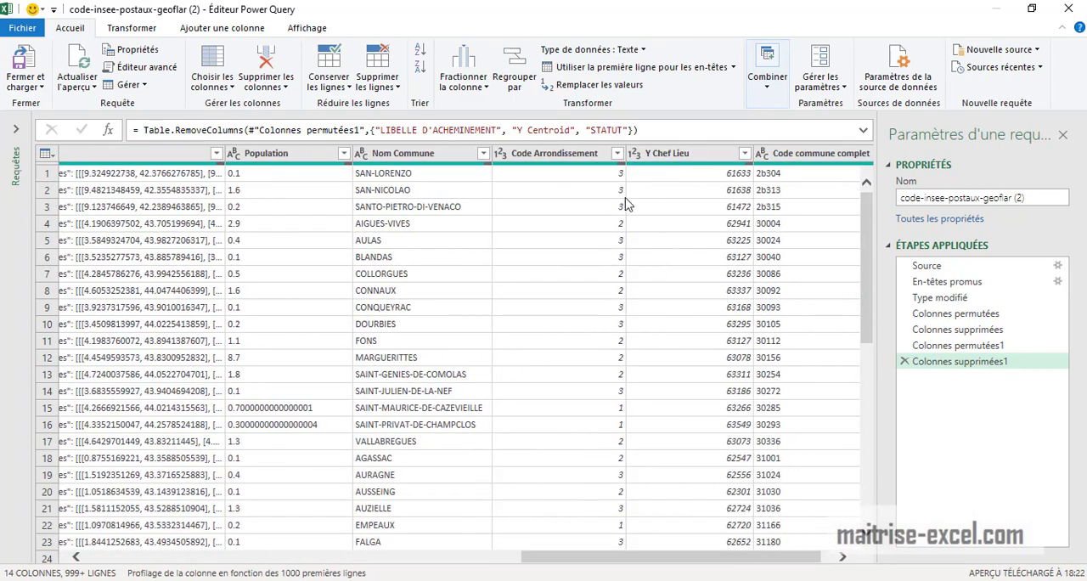
pyautogui.click(583, 159)
pyautogui.press('Delete')
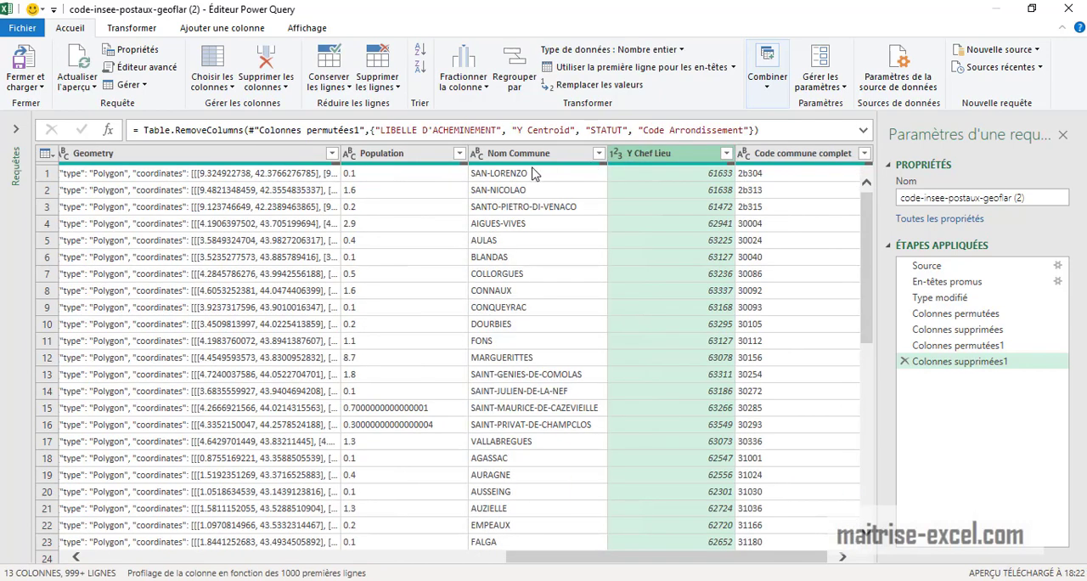
pyautogui.press('Delete')
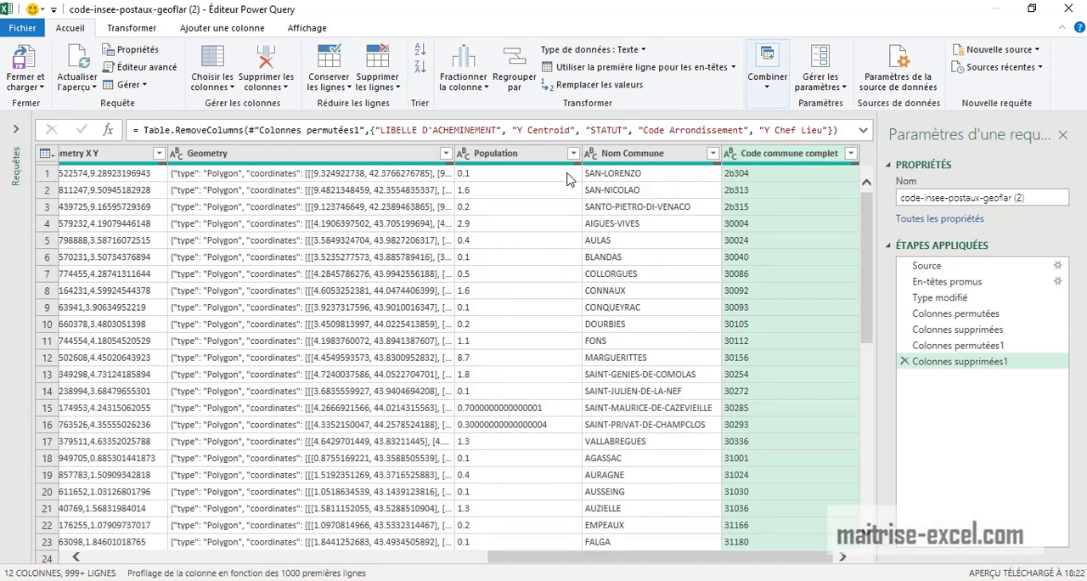
# Replace every "." with "," in the values of the Population column
pyautogui.click(545, 157)
pyautogui.click(132, 28)
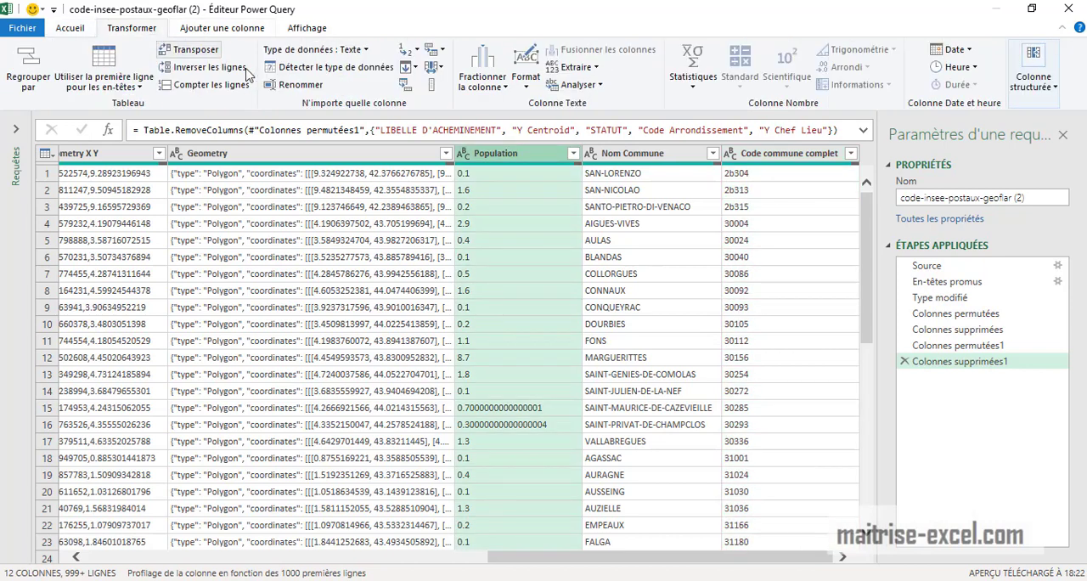
pyautogui.click(407, 52)
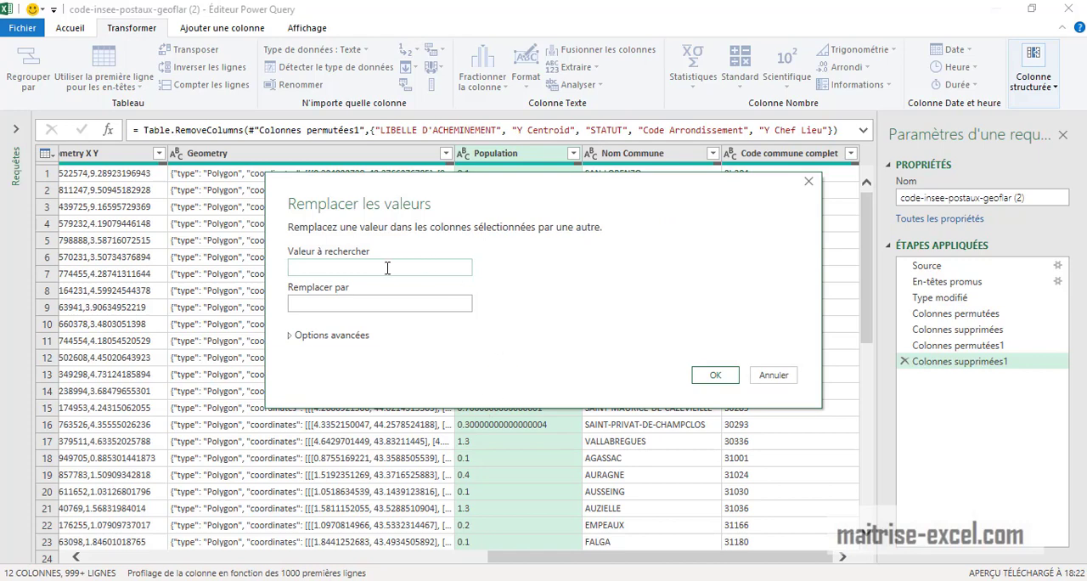
pyautogui.click(346, 303)
pyautogui.click(714, 375)
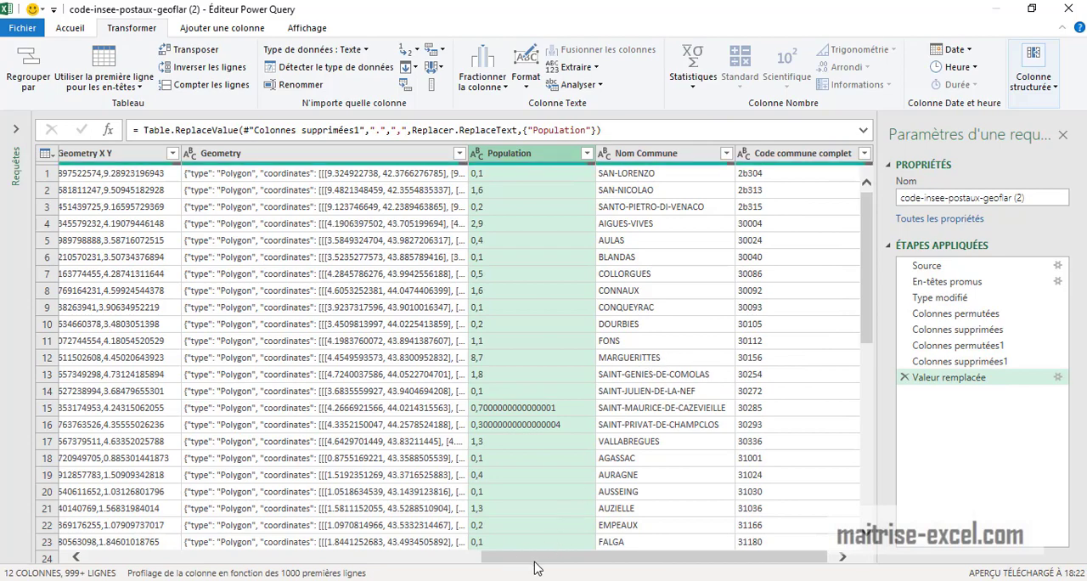
# Move the Population column directly after the Superficie column
pyautogui.moveTo(537, 558); pyautogui.dragTo(623, 540)
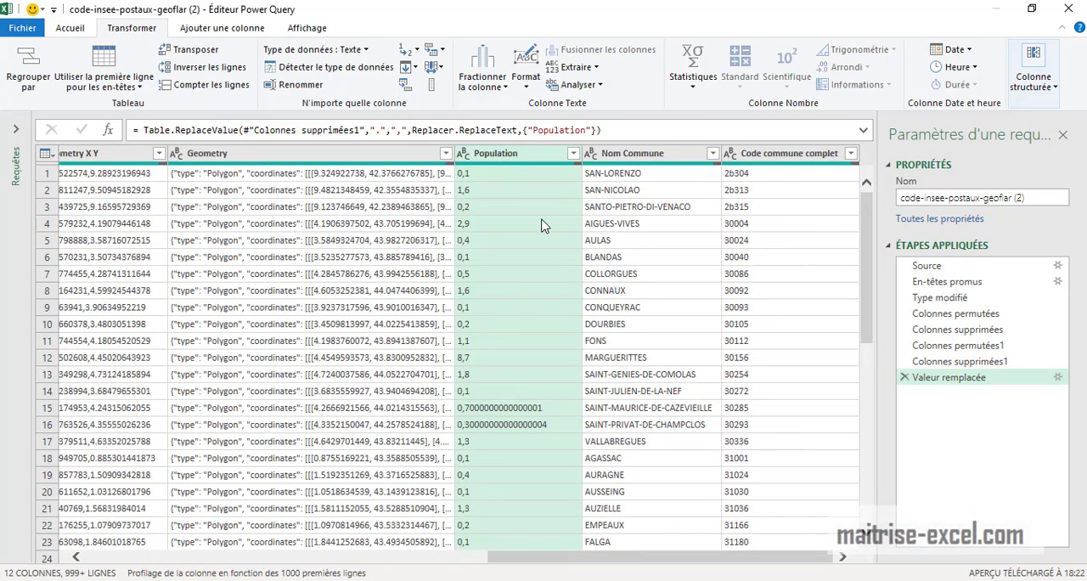
pyautogui.moveTo(524, 160); pyautogui.dragTo(330, 166)
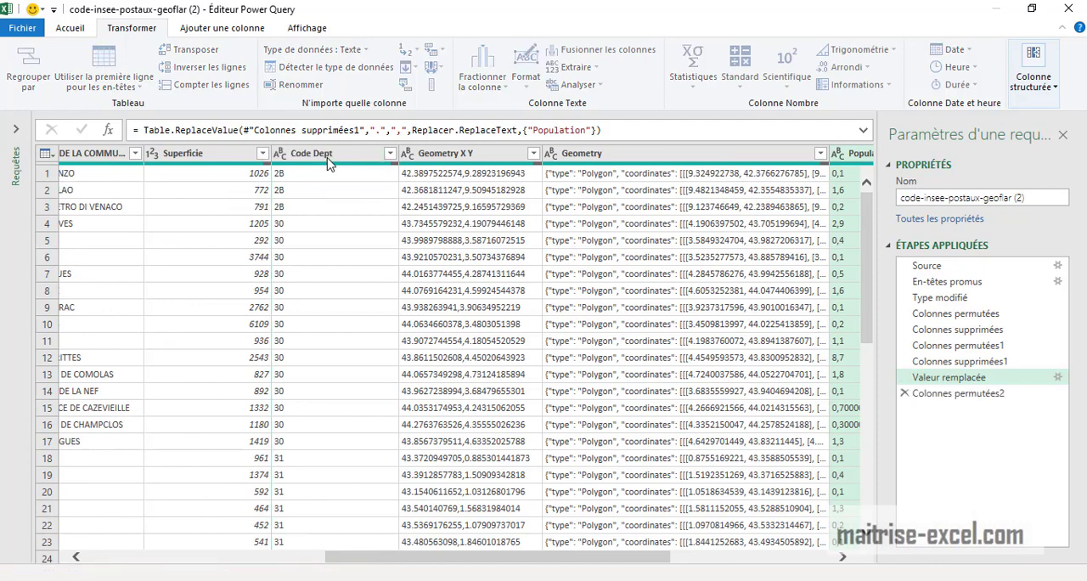
pyautogui.moveTo(516, 556); pyautogui.dragTo(243, 557)
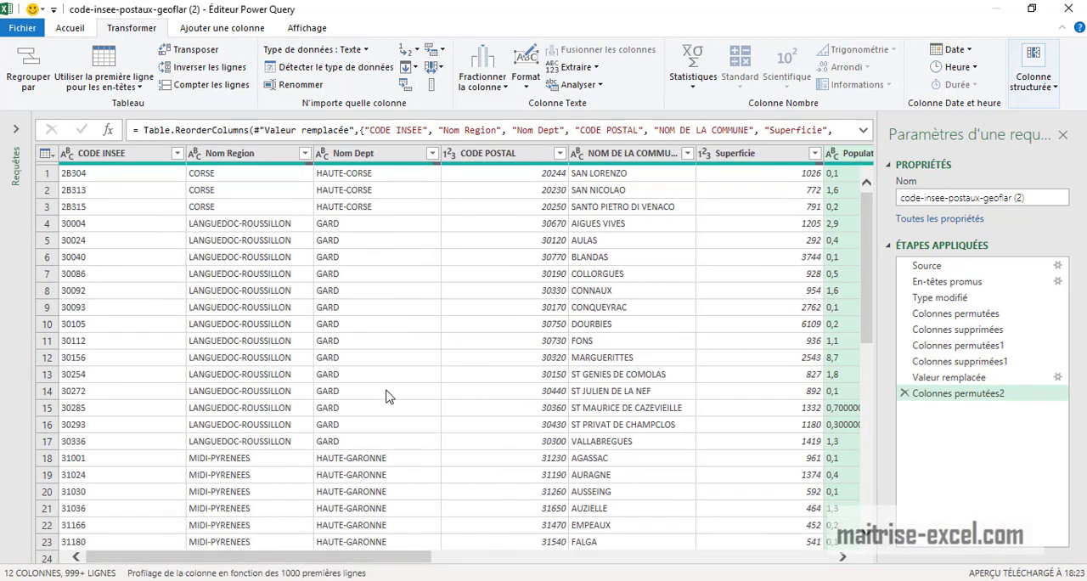
# Remove the Geometry X Y, Geometry, Nom Commune, Code commune complet and Code Dept columns from the query
pyautogui.moveTo(429, 559); pyautogui.dragTo(882, 574)
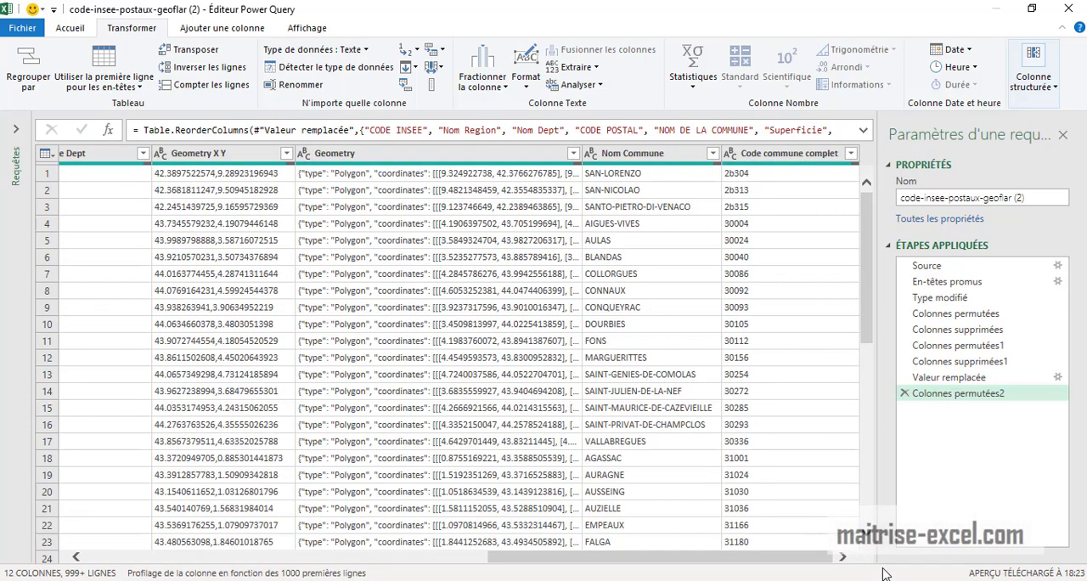
pyautogui.click(800, 162)
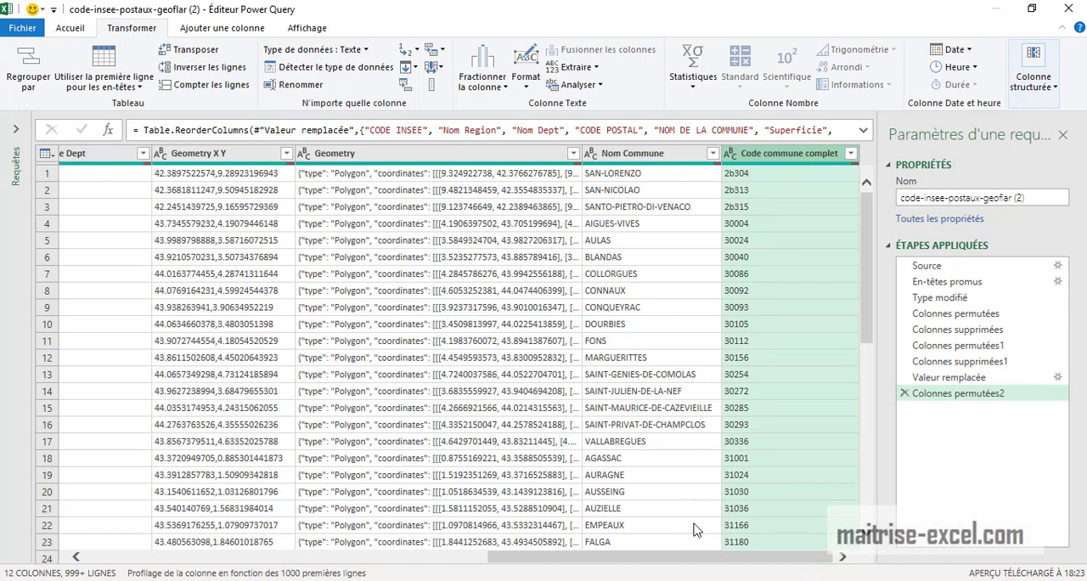
pyautogui.moveTo(700, 564)
pyautogui.mouseDown()
pyautogui.moveTo(340, 564)
pyautogui.moveTo(699, 567)
pyautogui.mouseUp()
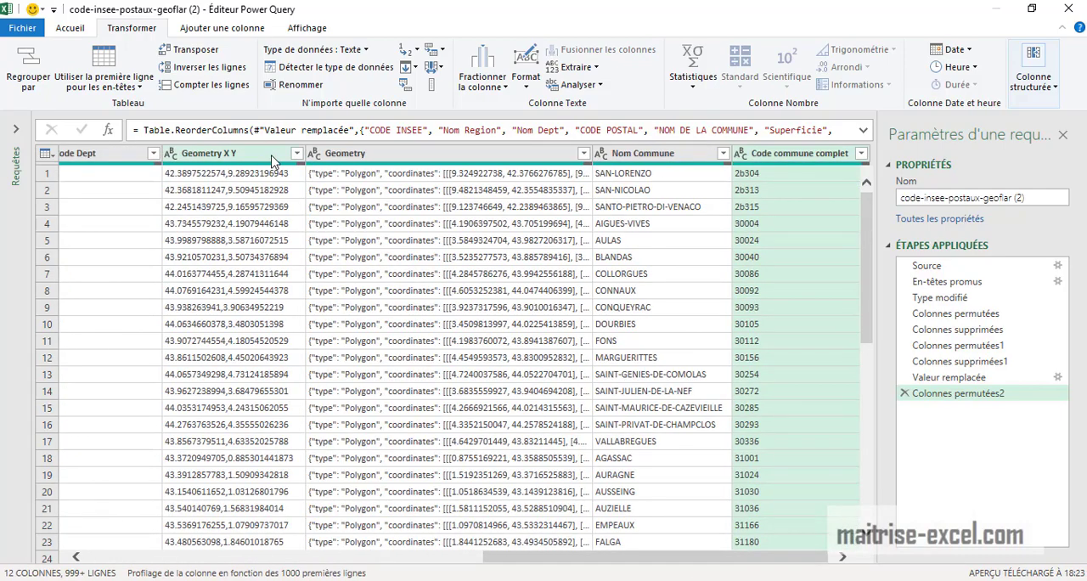
pyautogui.click(271, 161)
pyautogui.press('Delete')
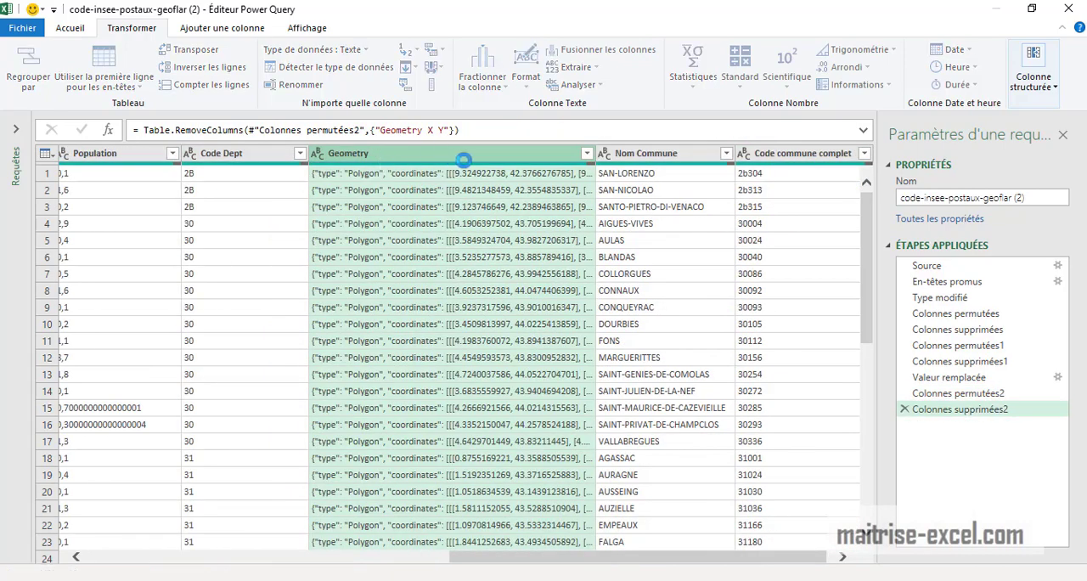
pyautogui.press('Delete')
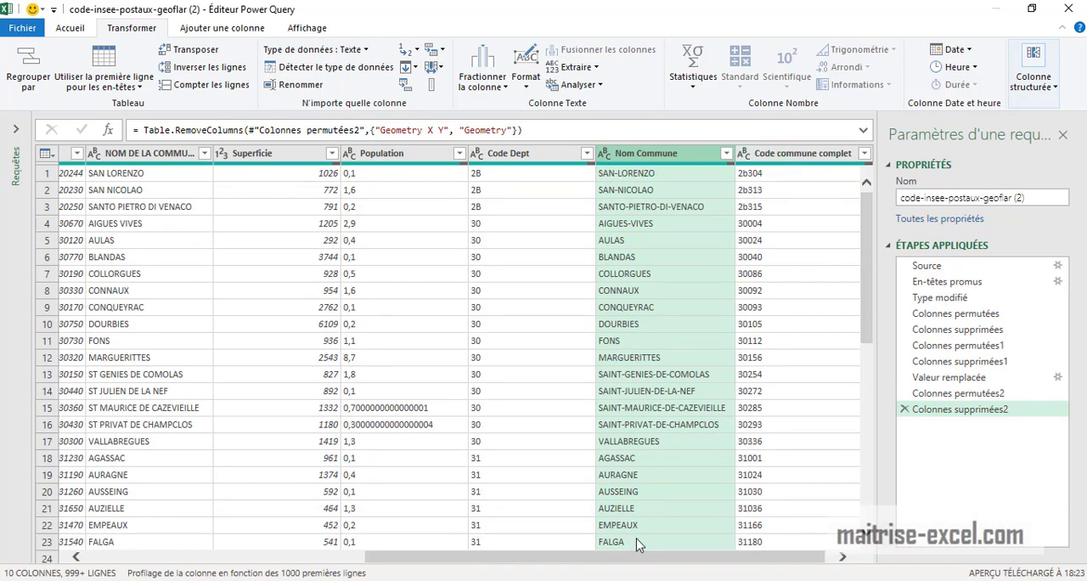
pyautogui.press('Delete')
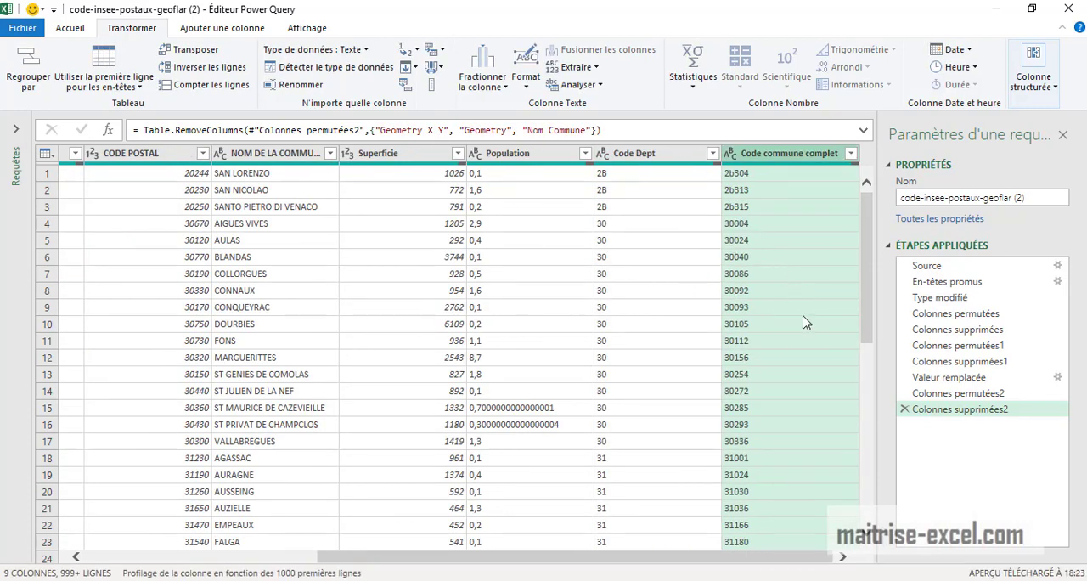
pyautogui.press('Delete')
pyautogui.press('Delete')
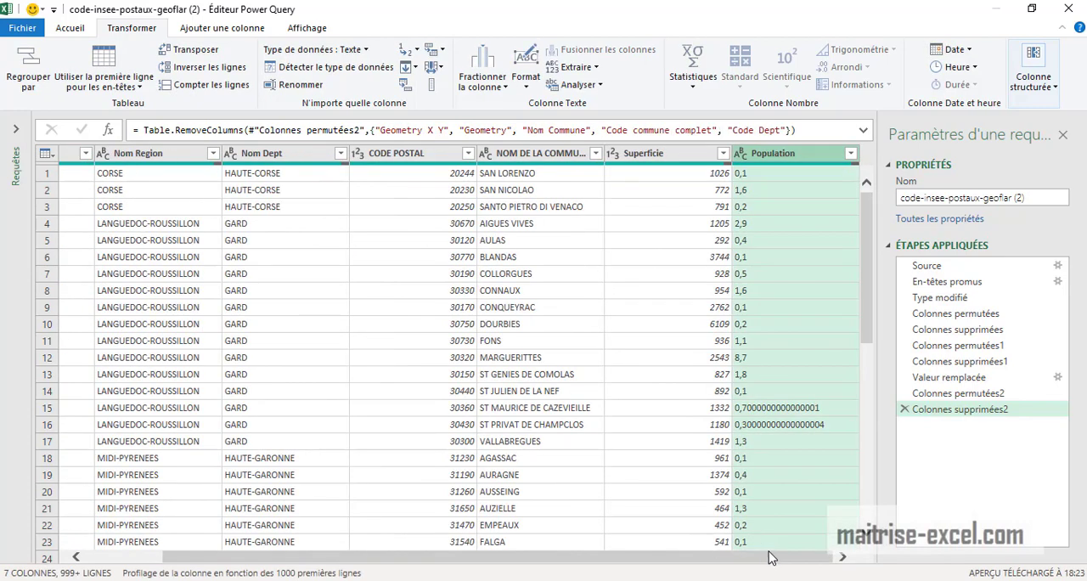
# Close the Power Query editor, keeping the changes, to load the cleaned commune table into the workbook
pyautogui.moveTo(778, 567); pyautogui.dragTo(702, 567)
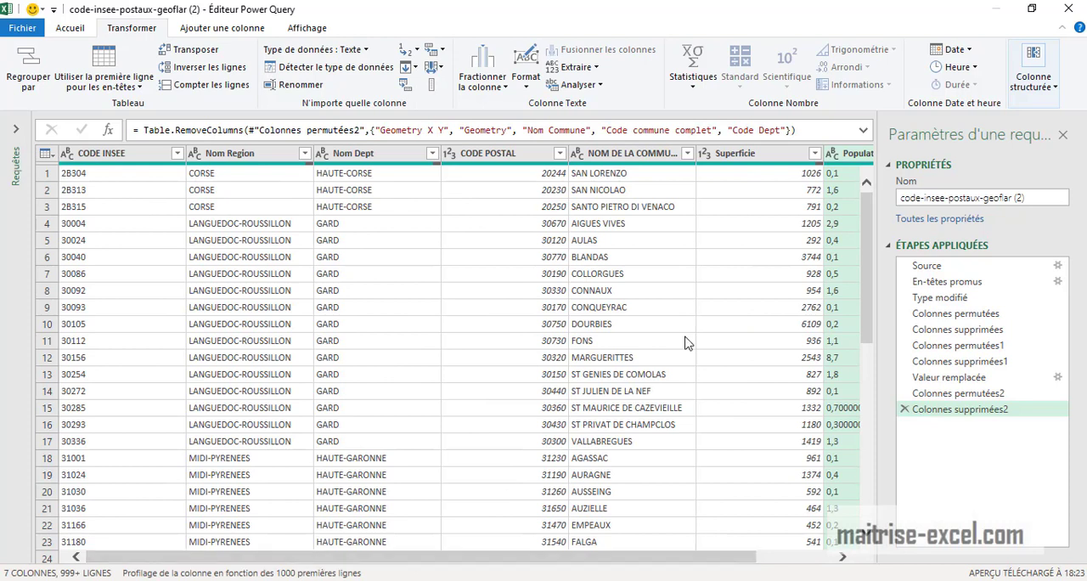
pyautogui.click(1067, 9)
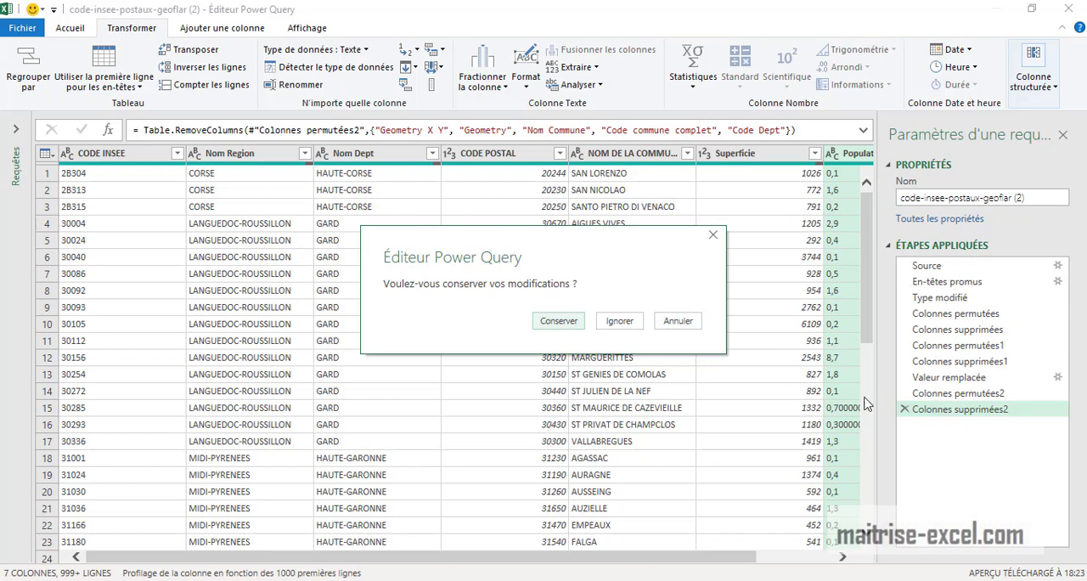
pyautogui.click(558, 321)
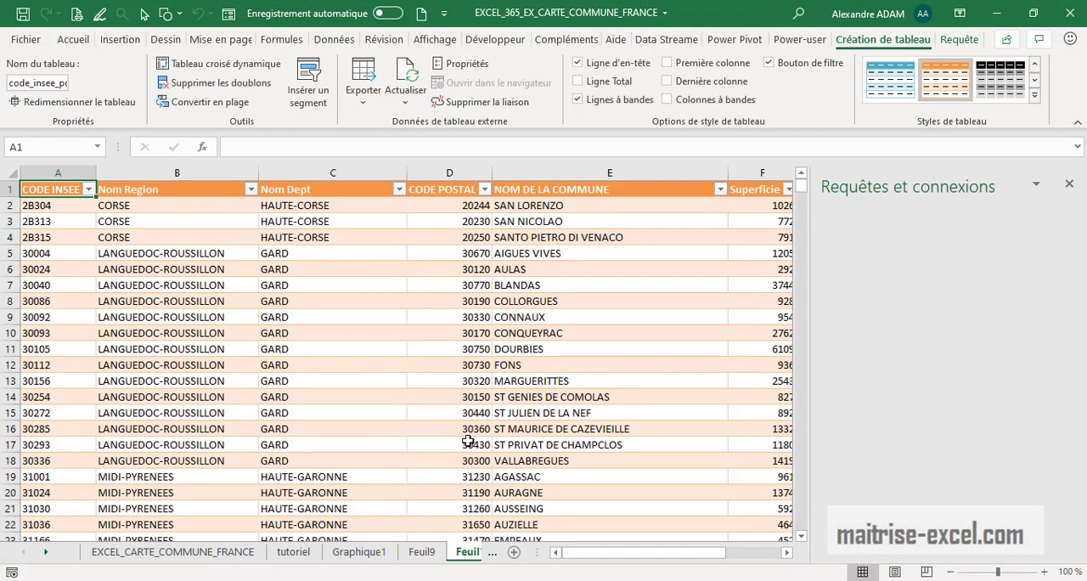
# Open the Feuil9 sheet and examine its commune table from the first rows
pyautogui.moveTo(558, 546); pyautogui.dragTo(731, 550)
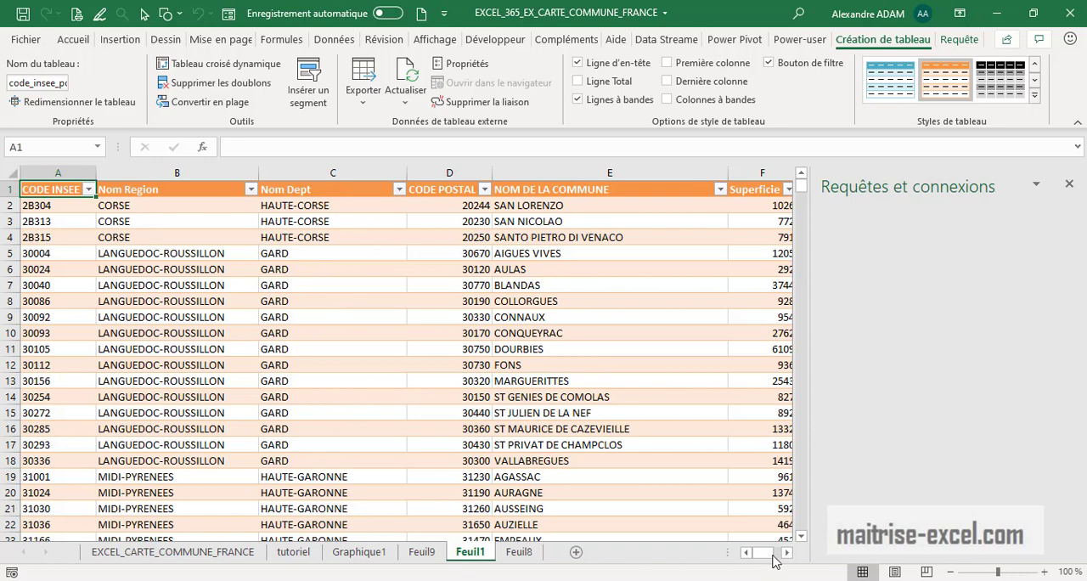
pyautogui.moveTo(775, 561)
pyautogui.mouseDown()
pyautogui.moveTo(788, 558)
pyautogui.moveTo(764, 559)
pyautogui.mouseUp()
pyautogui.click(422, 553)
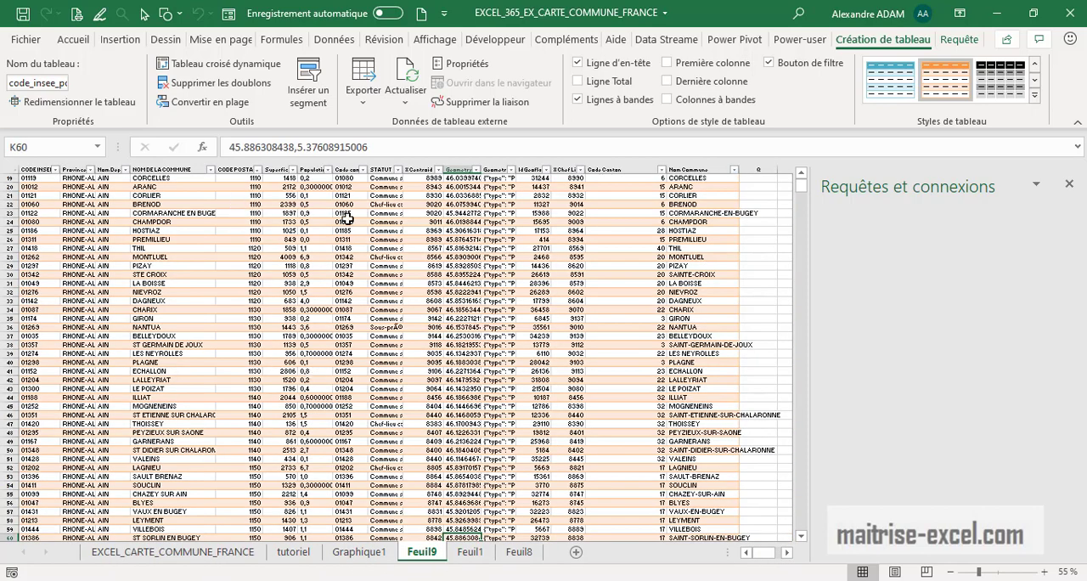
pyautogui.click(437, 266)
pyautogui.moveTo(798, 189); pyautogui.dragTo(747, 185)
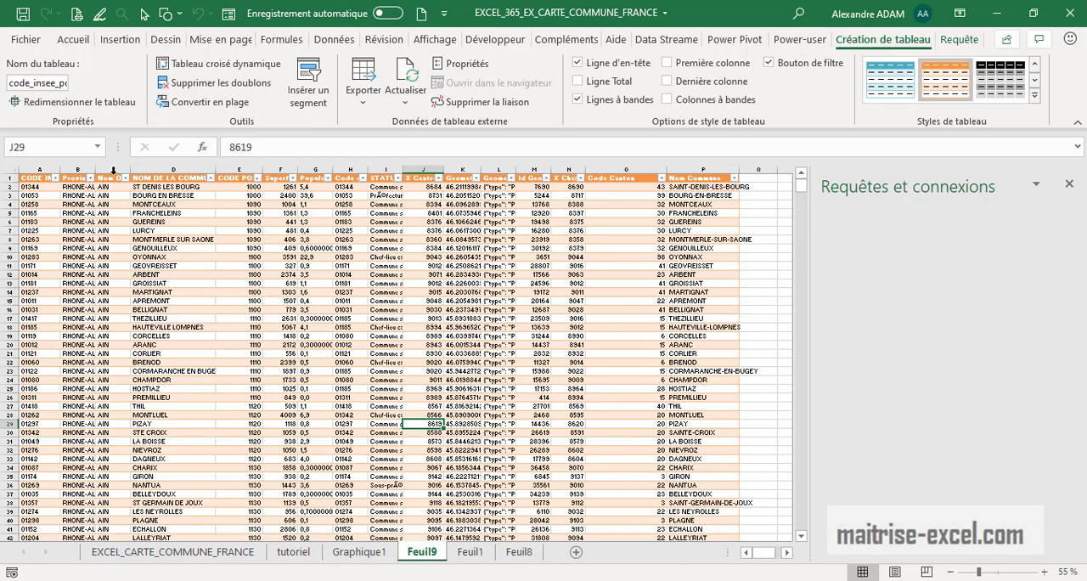
# Filter the Nom Dept column of the Feuil9 table to the VOSGES department
pyautogui.click(126, 179)
pyautogui.click(88, 344)
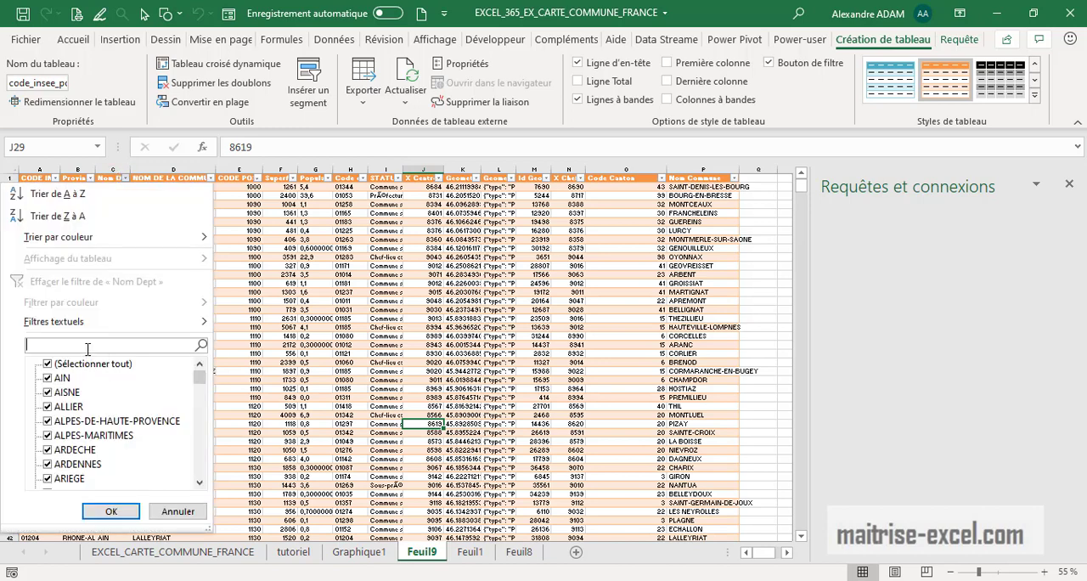
pyautogui.write('VOSGES')
pyautogui.press('Return')
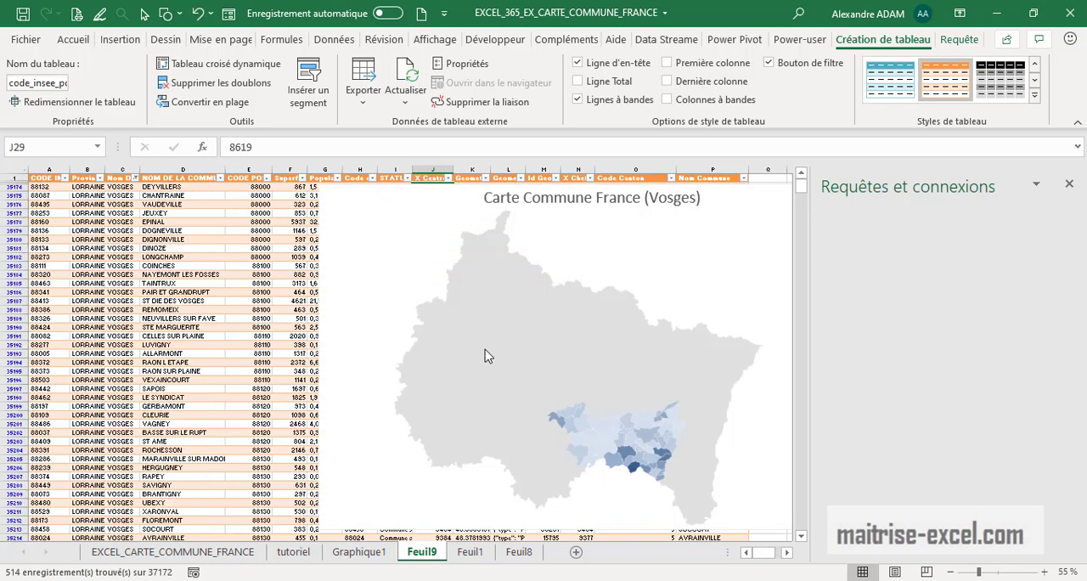
# Examine which table columns feed the Vosges commune map on Feuil9, checking against the Feuil1 table
pyautogui.click(489, 356)
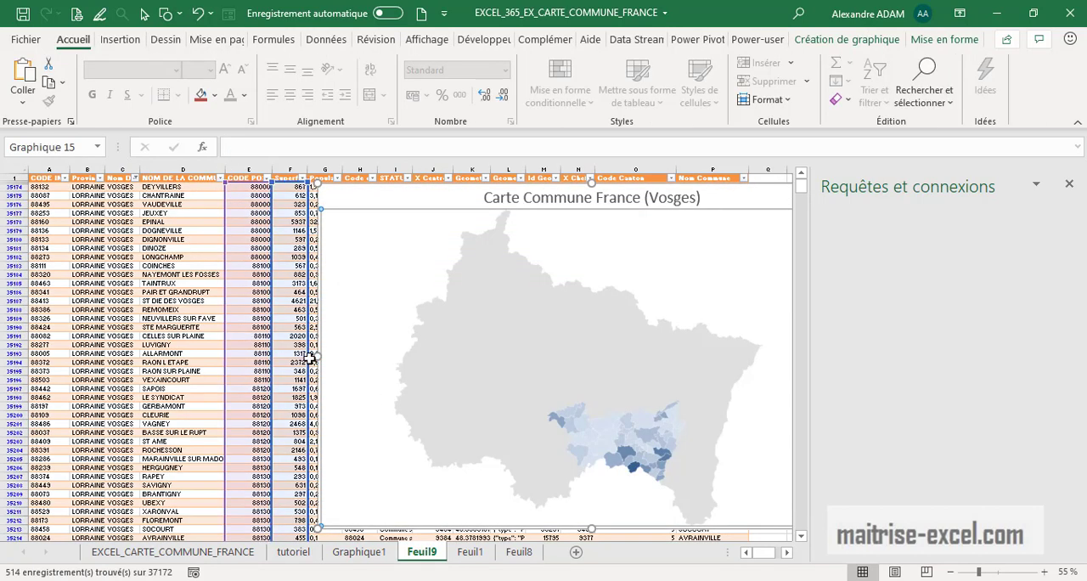
pyautogui.click(518, 552)
pyautogui.click(473, 552)
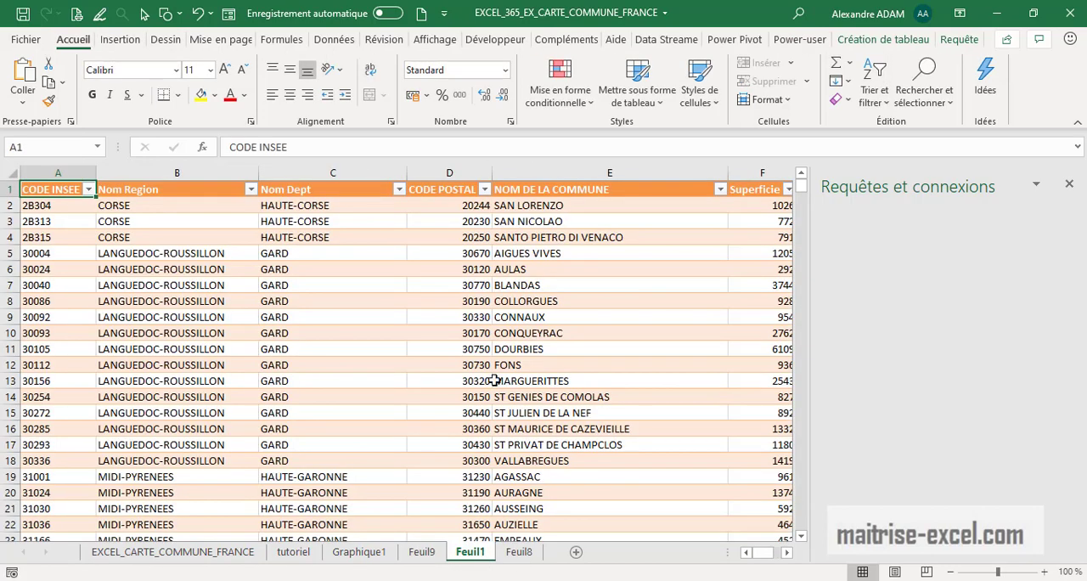
pyautogui.click(422, 552)
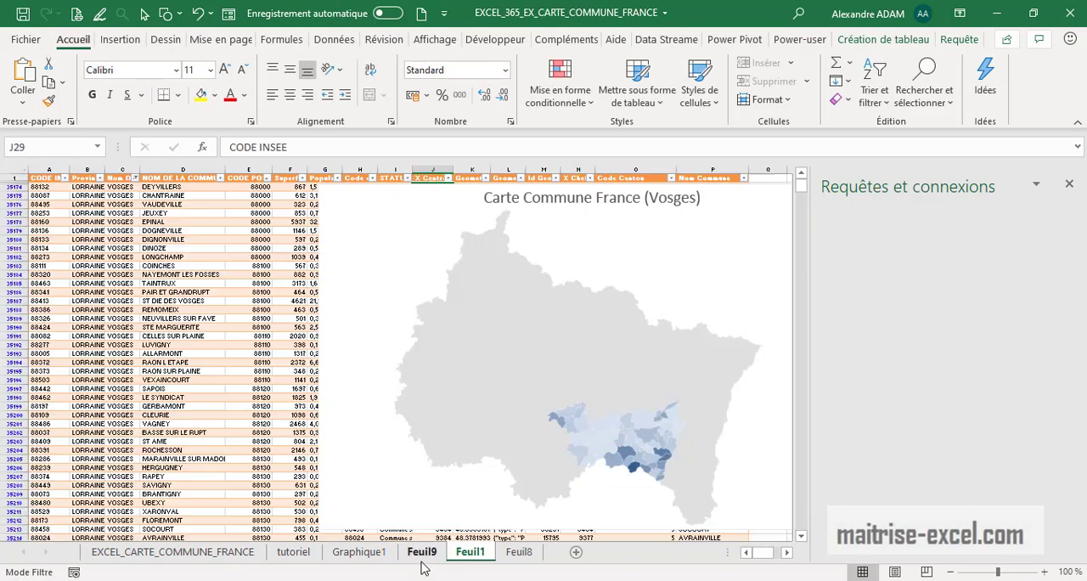
pyautogui.click(478, 282)
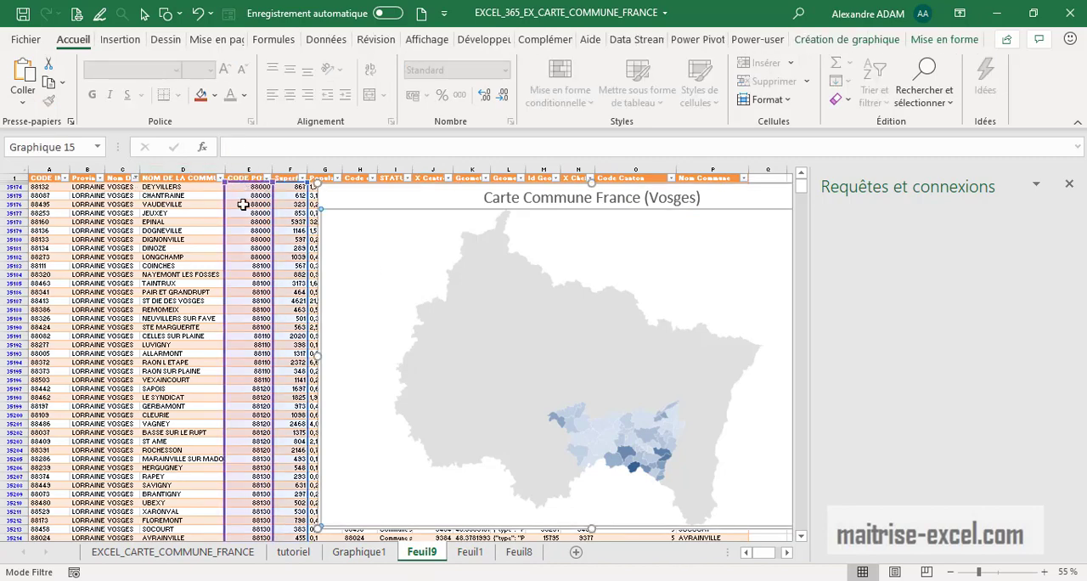
# Open the Feuil1 sheet and examine its columns, especially where CODE POSTAL stands relative to Superficie
pyautogui.click(477, 551)
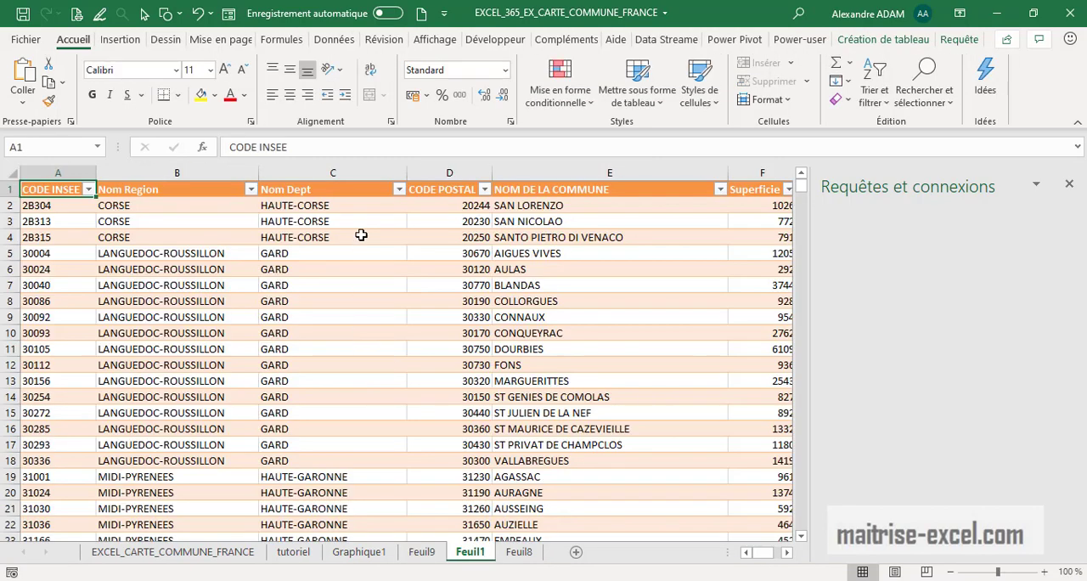
pyautogui.click(456, 213)
pyautogui.moveTo(456, 213)
pyautogui.mouseDown()
pyautogui.moveTo(563, 245)
pyautogui.moveTo(453, 219)
pyautogui.mouseUp()
pyautogui.scroll(-1, 491, 276)
pyautogui.scroll(-1, 503, 296)
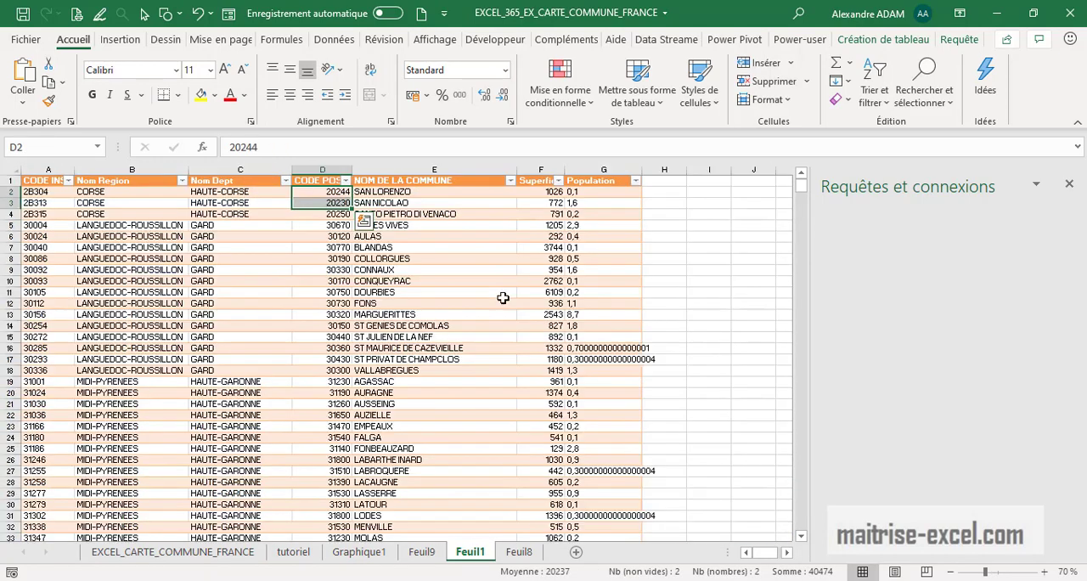
pyautogui.click(416, 261)
pyautogui.click(323, 185)
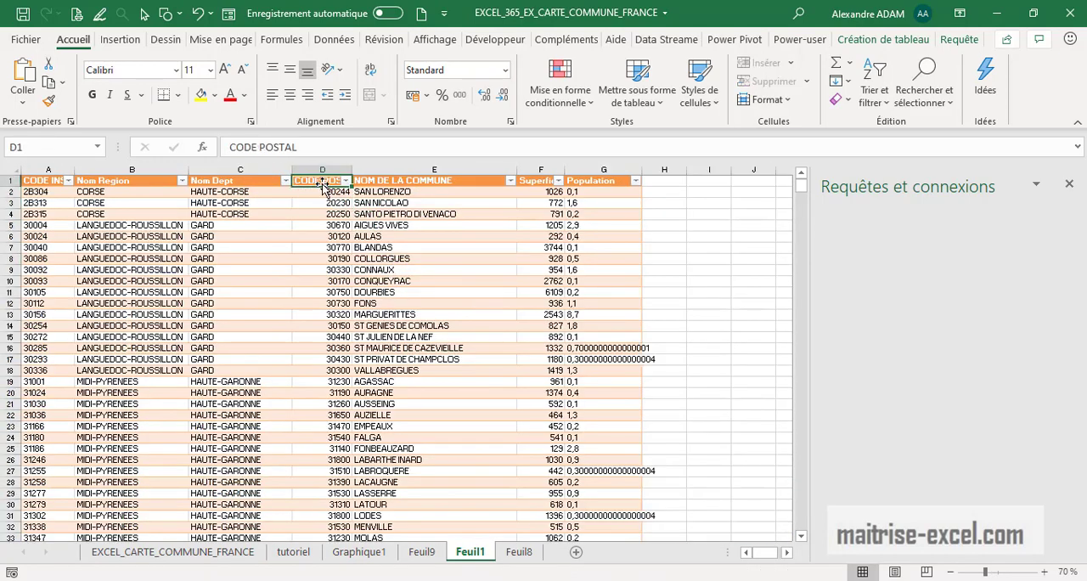
pyautogui.click(323, 184)
pyautogui.click(474, 270)
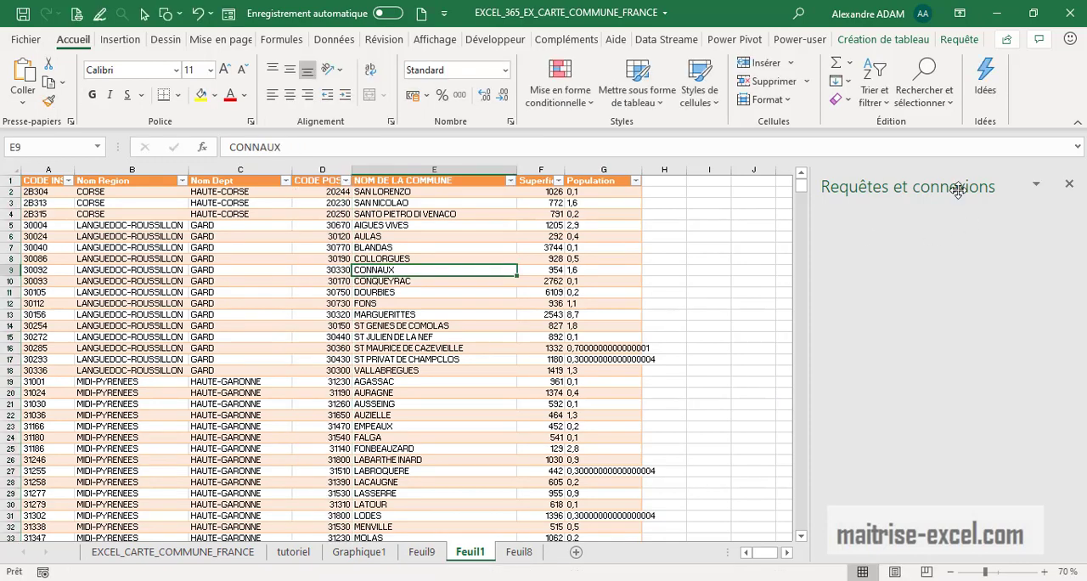
pyautogui.click(1035, 183)
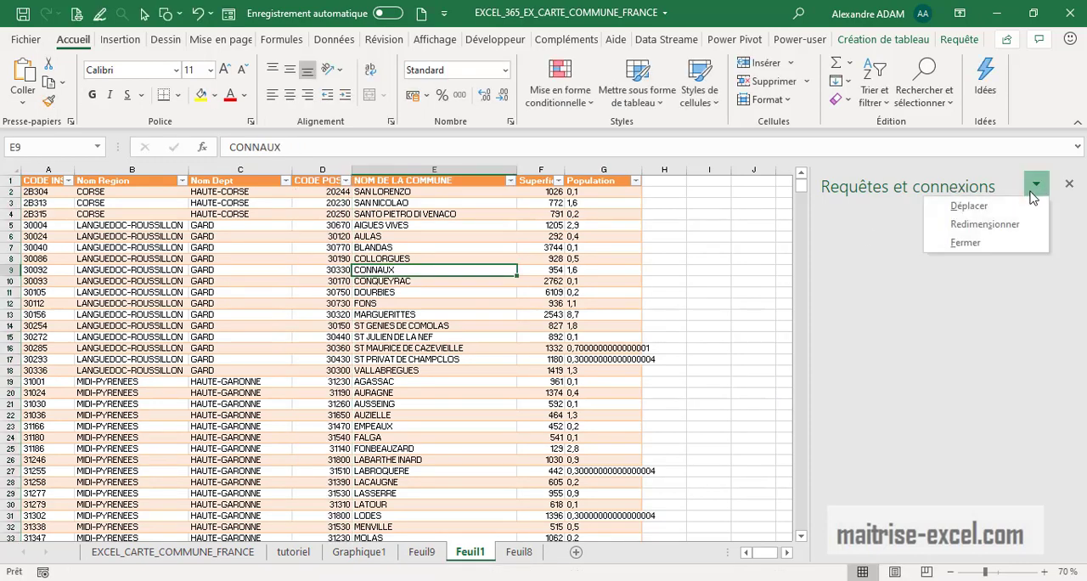
pyautogui.click(870, 227)
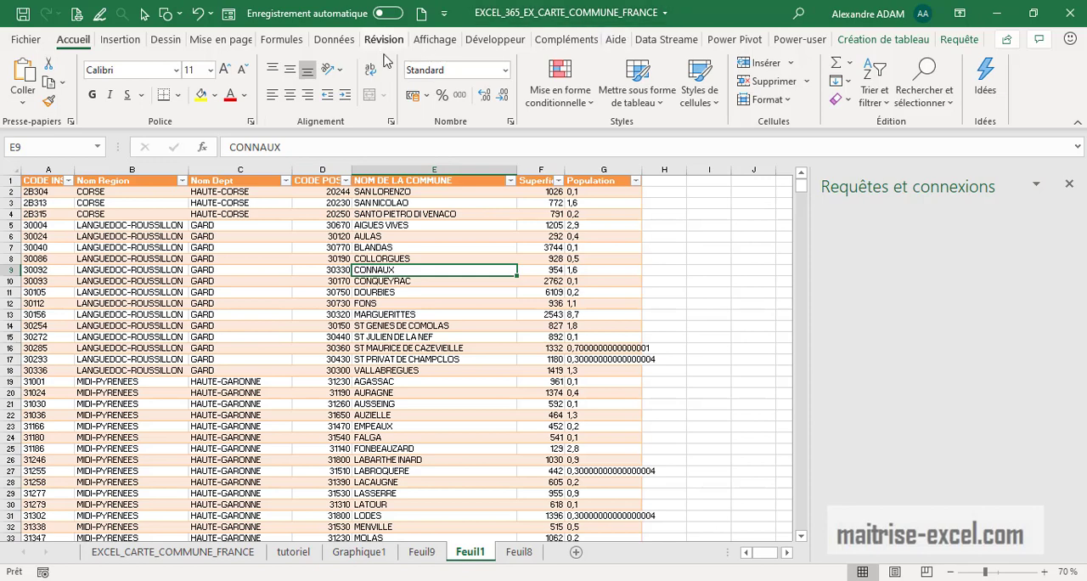
pyautogui.click(335, 40)
# Check the last rows of the Feuil1 commune table and return to its first rows
pyautogui.moveTo(397, 304); pyautogui.dragTo(397, 297)
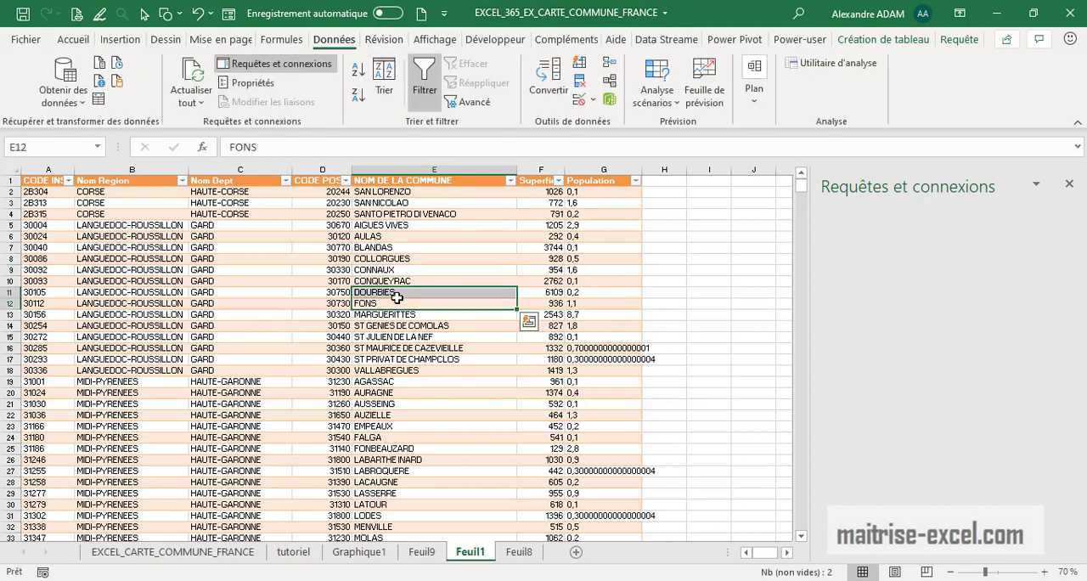
pyautogui.hotkey('ctrl', 'Down')
pyautogui.scroll(5, 399, 301)
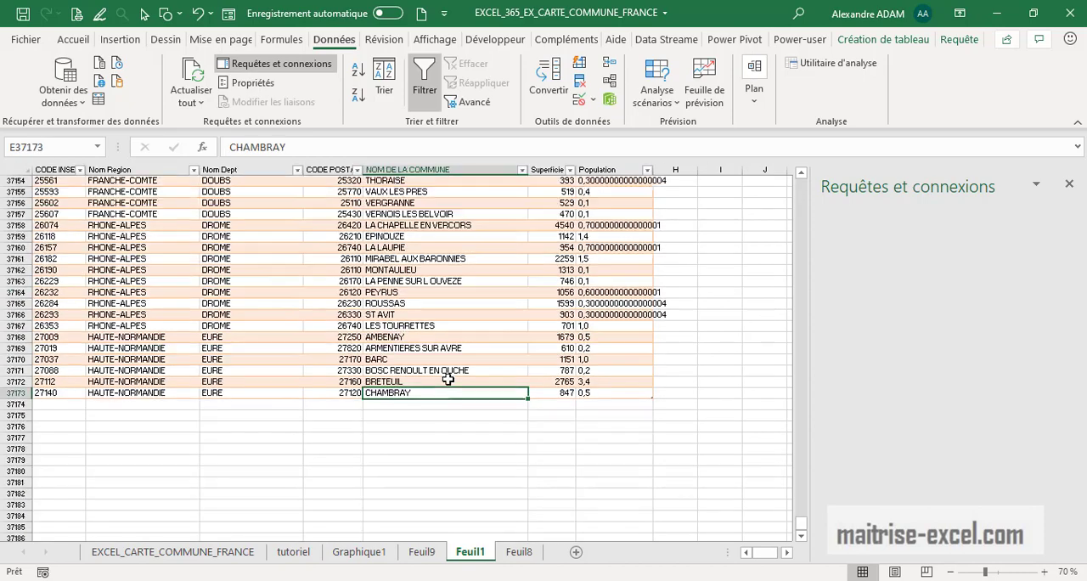
pyautogui.moveTo(804, 527); pyautogui.dragTo(802, 185)
pyautogui.click(361, 258)
# Move the CODE POSTAL column directly before the Superficie column in the Feuil1 table
pyautogui.click(331, 170)
pyautogui.rightClick(346, 174)
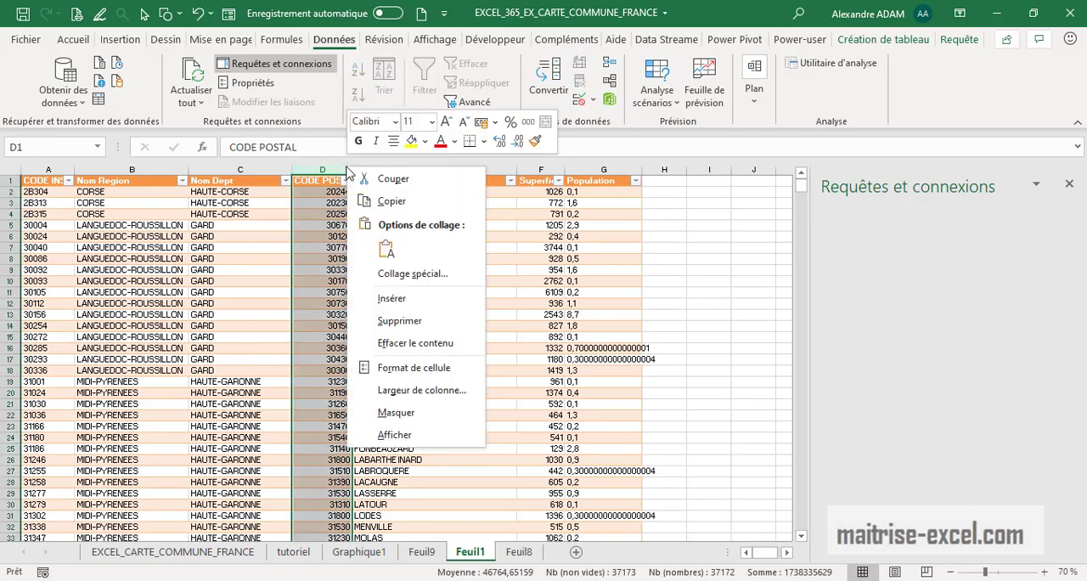
pyautogui.click(408, 203)
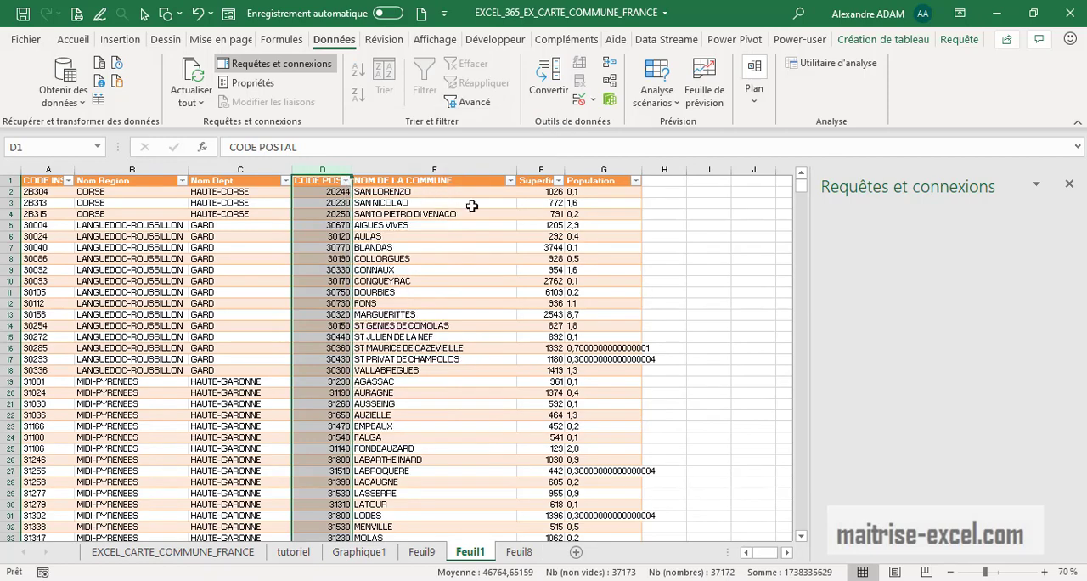
pyautogui.rightClick(535, 170)
pyautogui.click(594, 305)
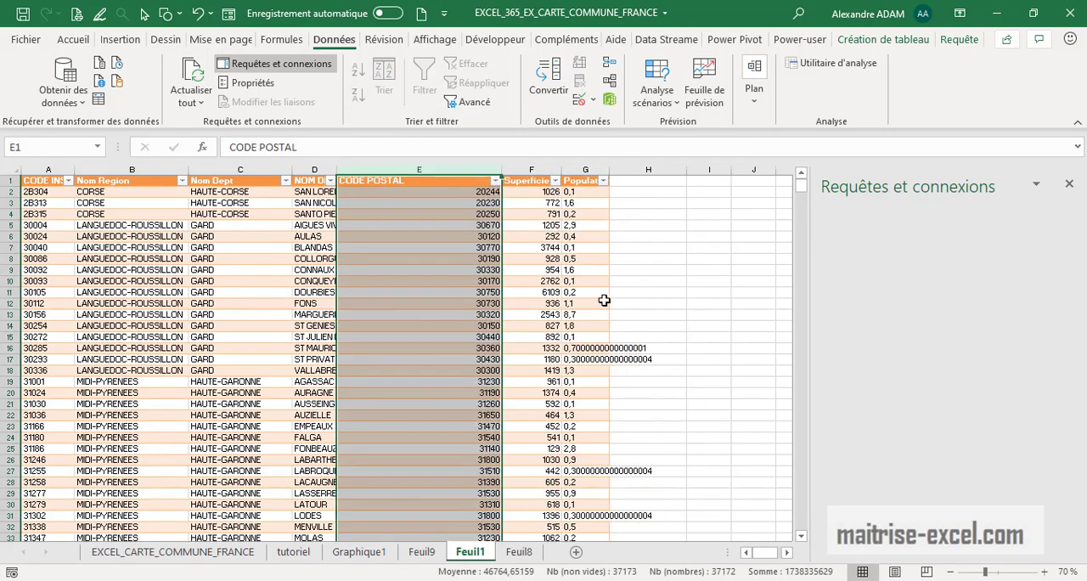
# Fit the widths of the CODE POSTAL and NOM DE LA COMMUNE columns to their contents
pyautogui.click(696, 280)
pyautogui.doubleClick(505, 170)
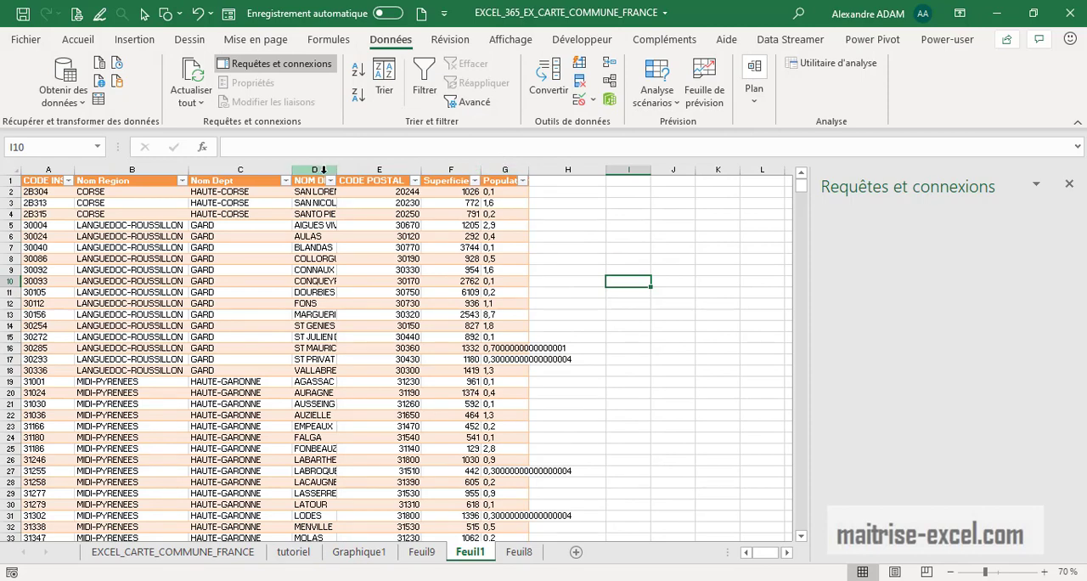
pyautogui.doubleClick(337, 169)
pyautogui.click(550, 189)
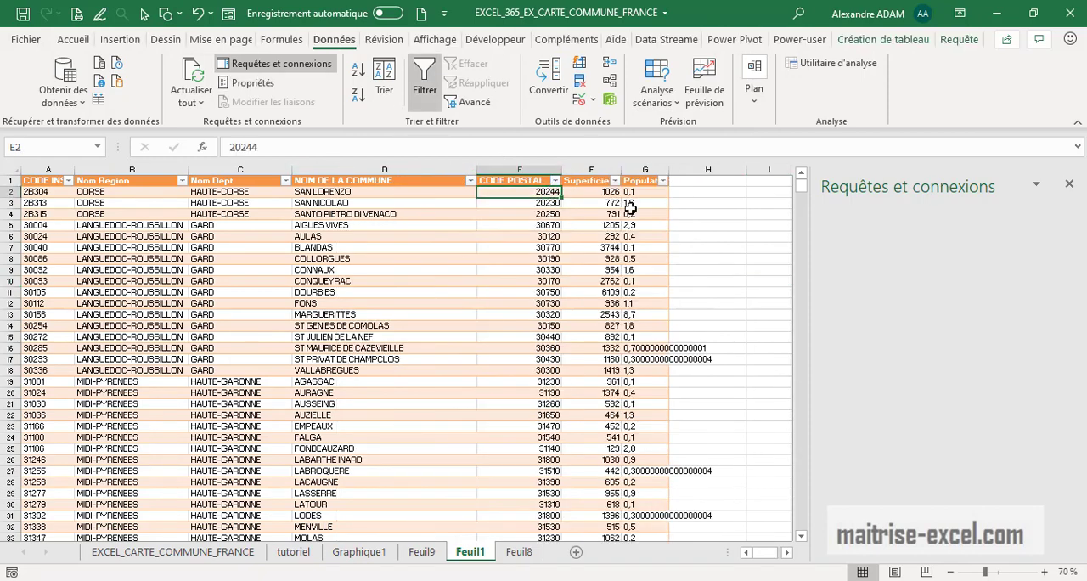
# Select the CODE POSTAL and Superficie cells in rows 2 to 23 and close the Requêtes et connexions pane
pyautogui.click(1035, 185)
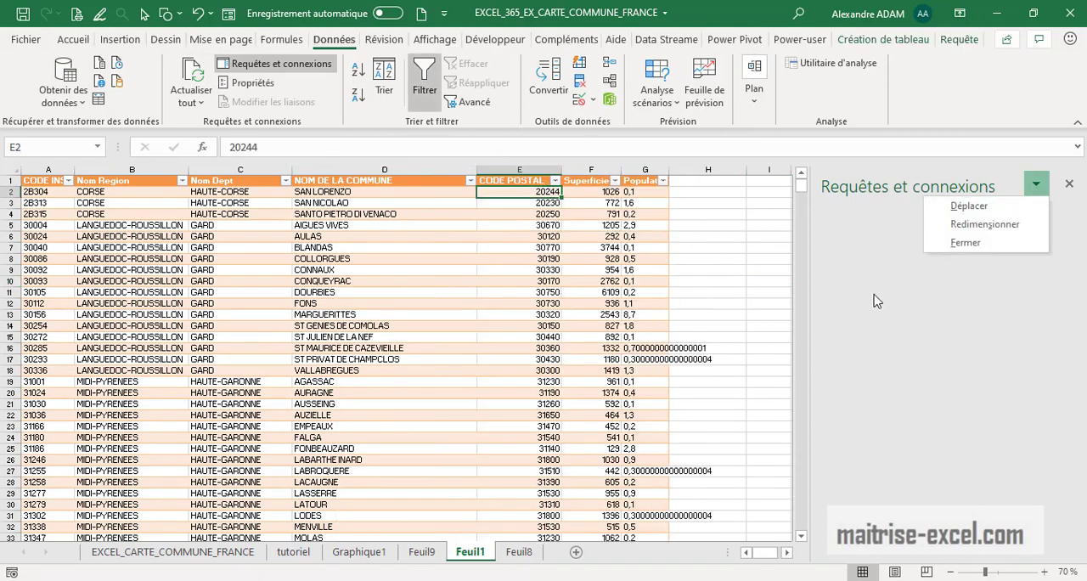
pyautogui.click(431, 219)
pyautogui.click(566, 247)
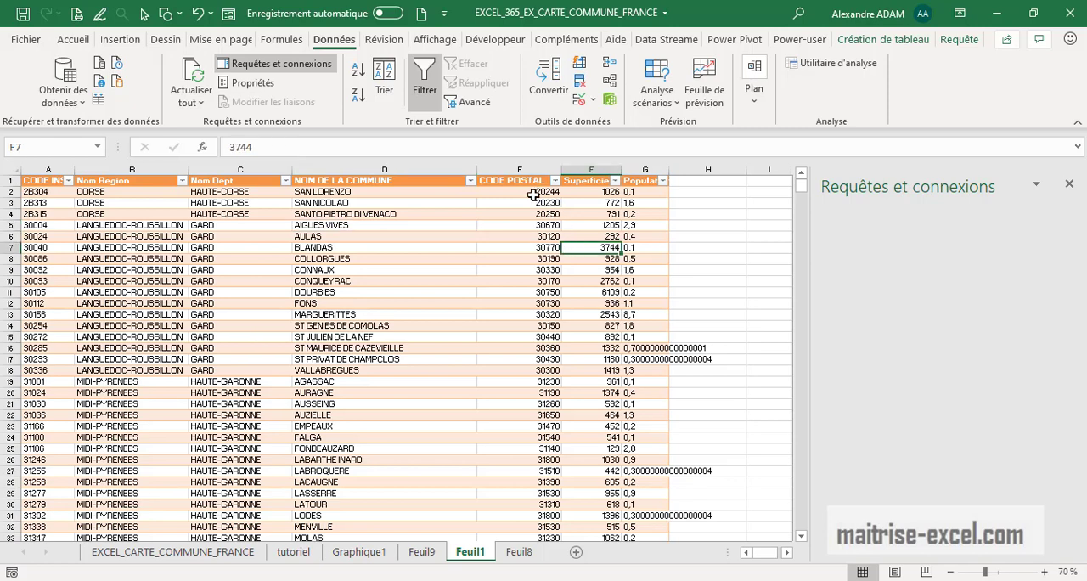
pyautogui.moveTo(533, 194); pyautogui.dragTo(612, 429)
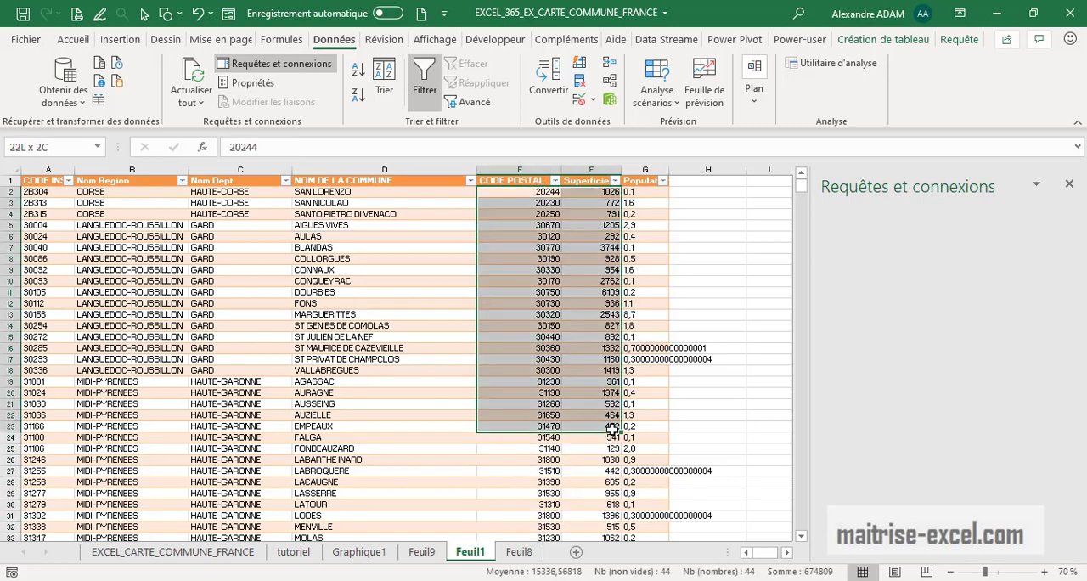
pyautogui.click(1068, 184)
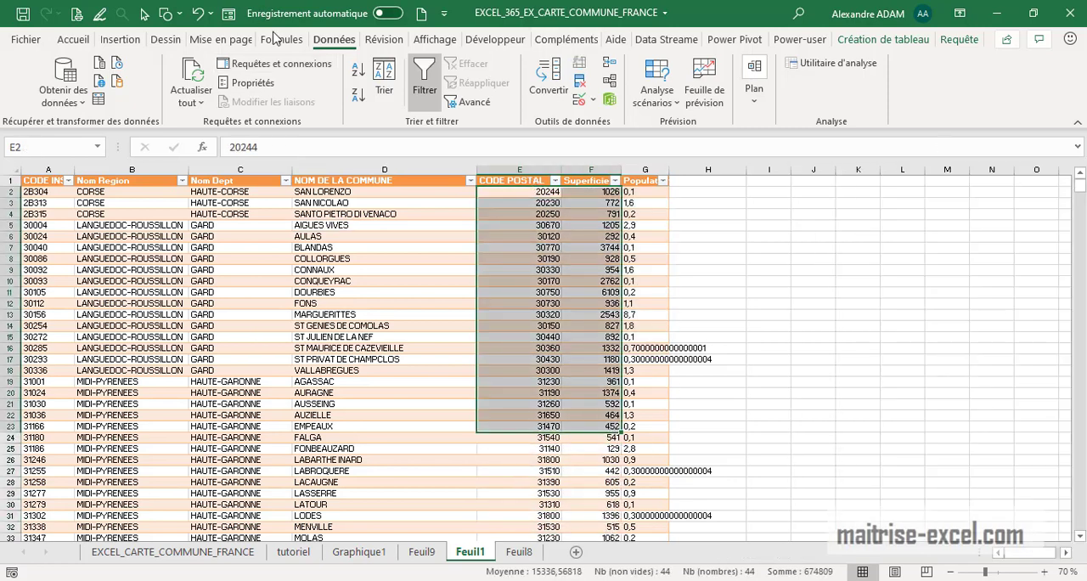
# Insert a choropleth map chart from the selected postal codes and areas, and enlarge it beside the table
pyautogui.click(123, 47)
pyautogui.click(491, 81)
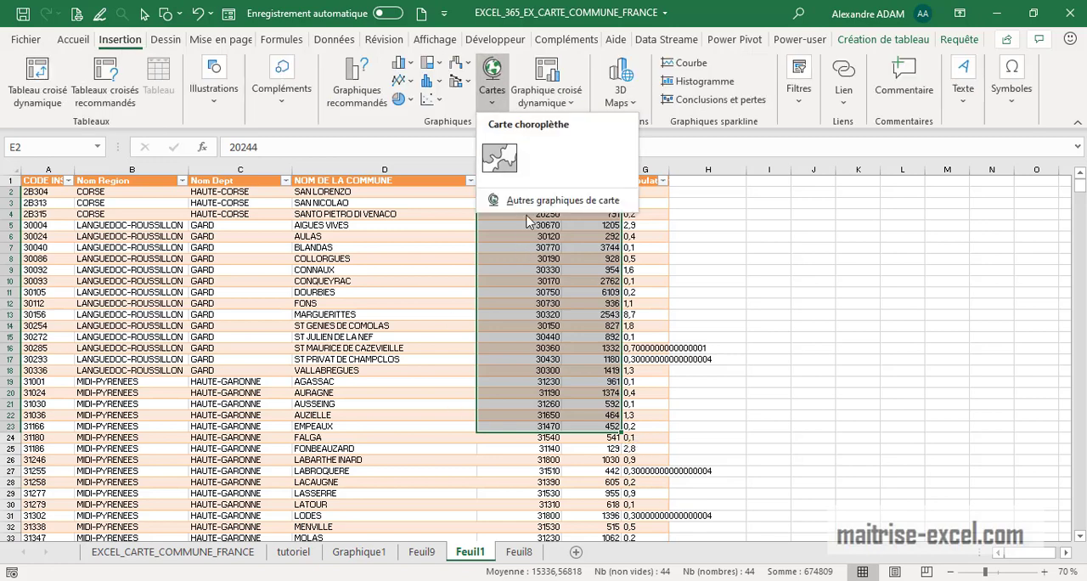
pyautogui.click(505, 157)
pyautogui.moveTo(597, 282); pyautogui.dragTo(812, 191)
pyautogui.moveTo(902, 349); pyautogui.dragTo(1004, 501)
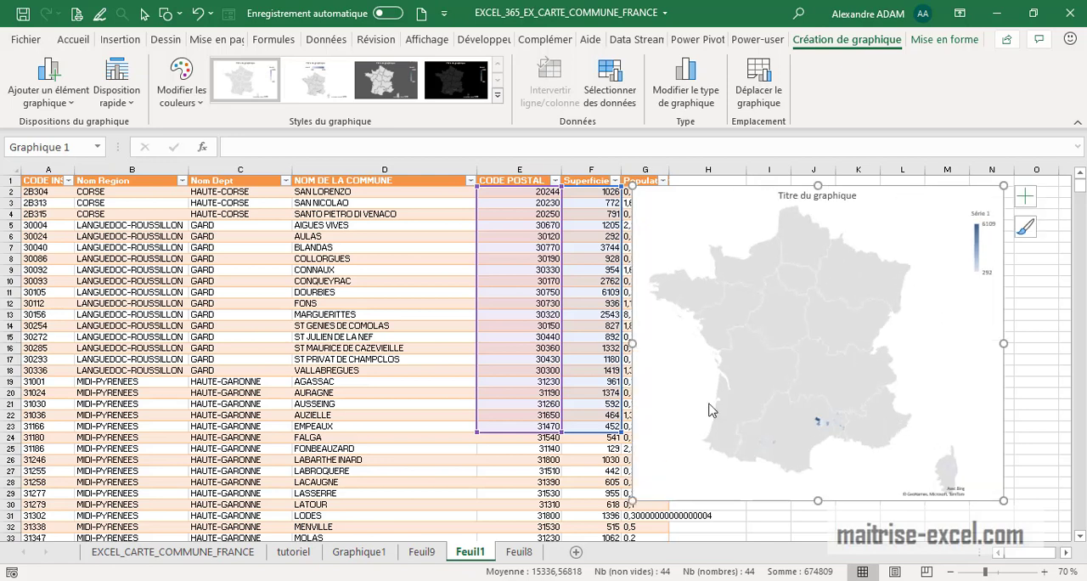
# Filter the Nom Dept column to CHARENTE-MARITIME only, searching for CHARENTE and excluding the CHARENTE department
pyautogui.click(570, 469)
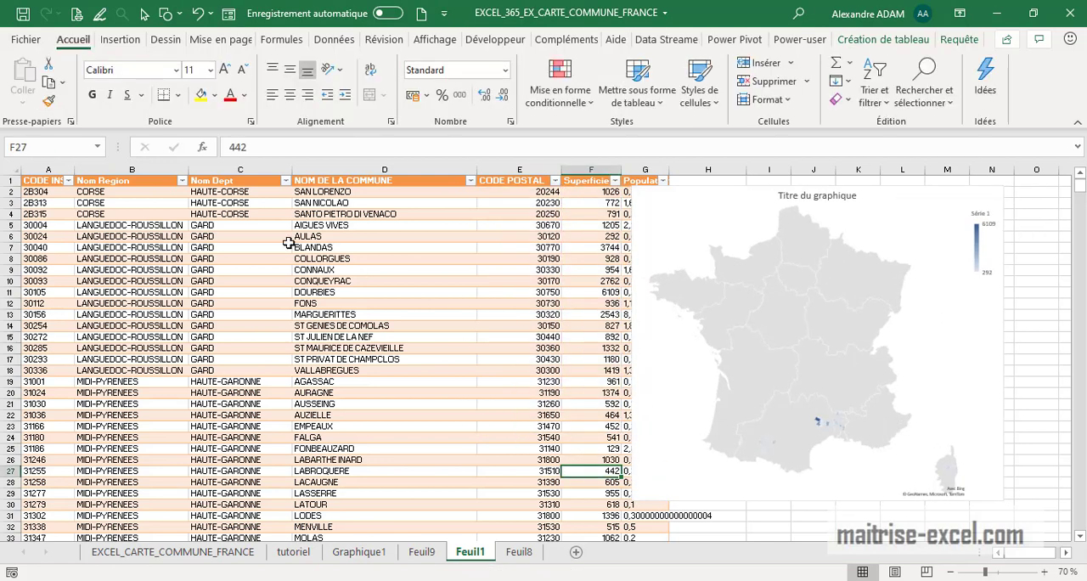
pyautogui.click(285, 182)
pyautogui.click(166, 348)
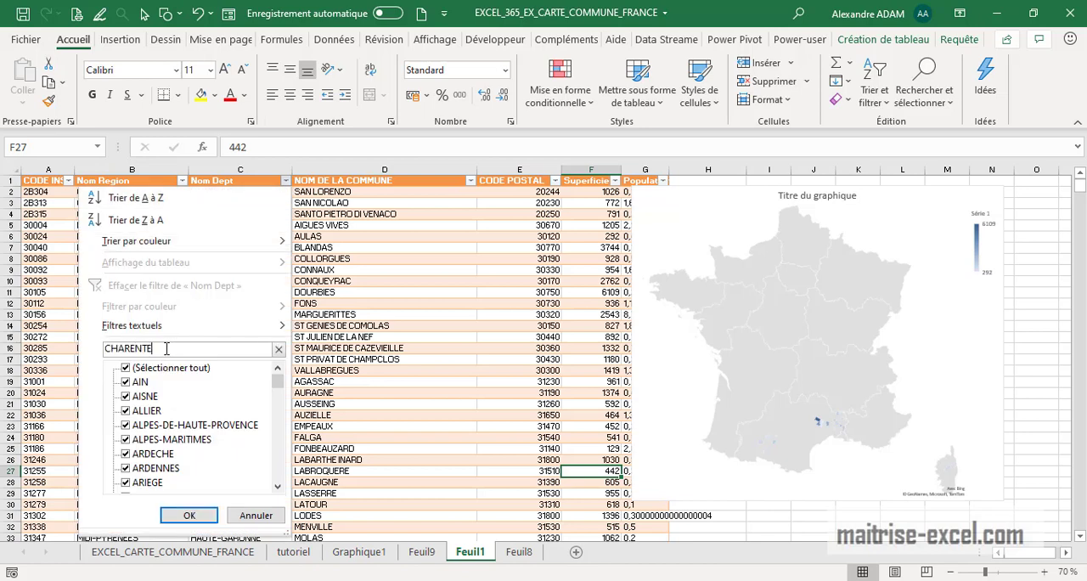
pyautogui.click(126, 396)
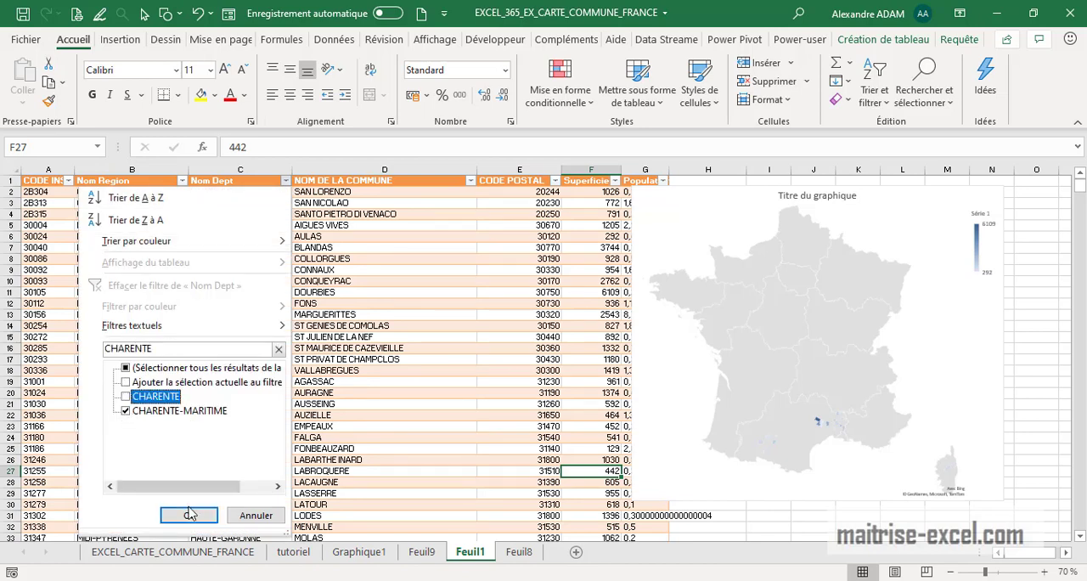
pyautogui.click(190, 514)
# Insert a choropleth map chart from all filtered CODE POSTAL and Superficie values of Charente-Maritime
pyautogui.moveTo(526, 192); pyautogui.dragTo(567, 554)
pyautogui.moveTo(625, 531); pyautogui.dragTo(595, 523)
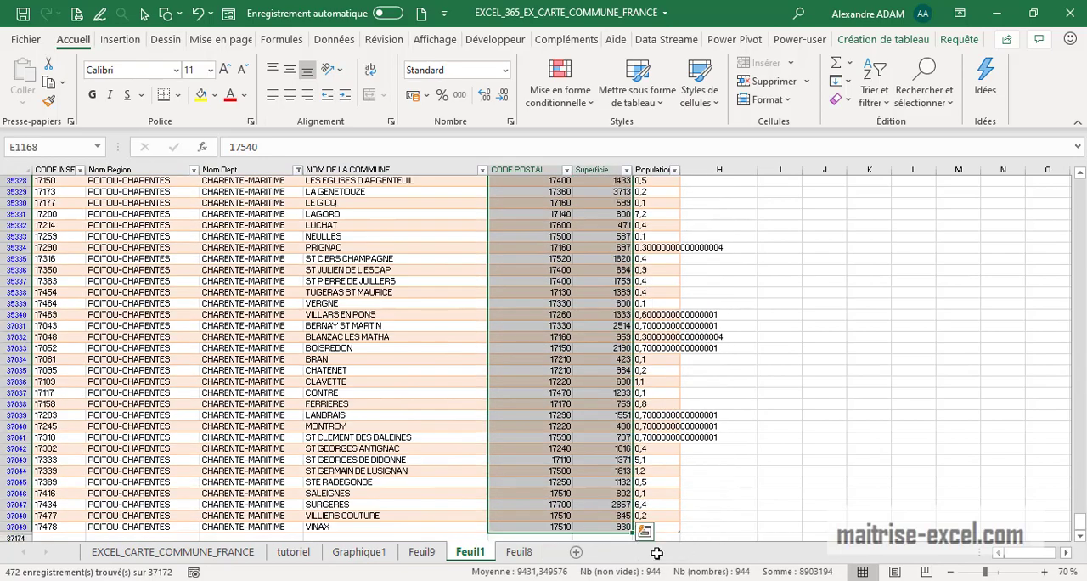
pyautogui.scroll(15, 758, 411)
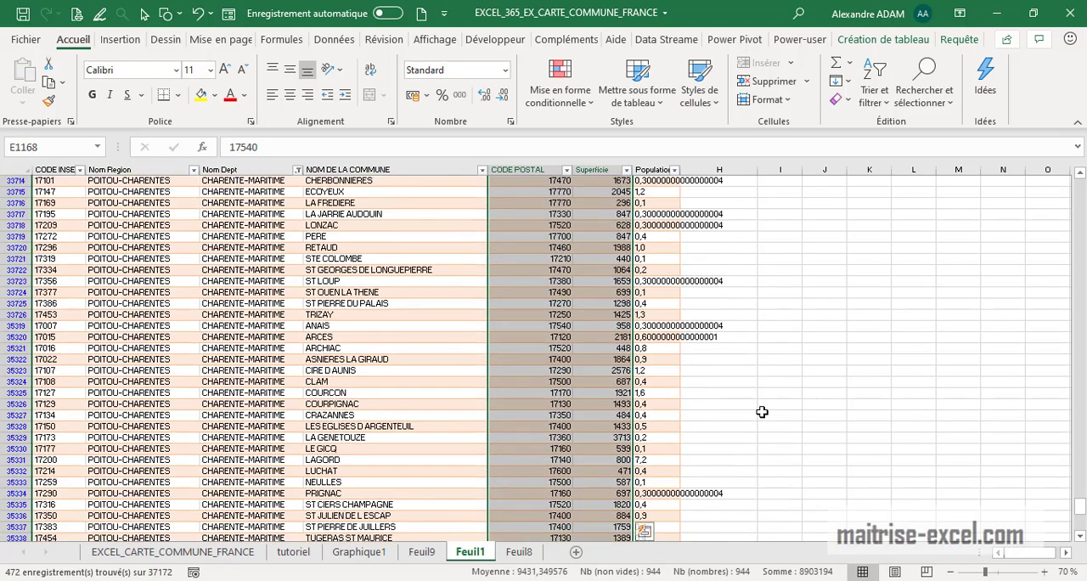
pyautogui.moveTo(1081, 480); pyautogui.dragTo(1078, 180)
pyautogui.click(123, 41)
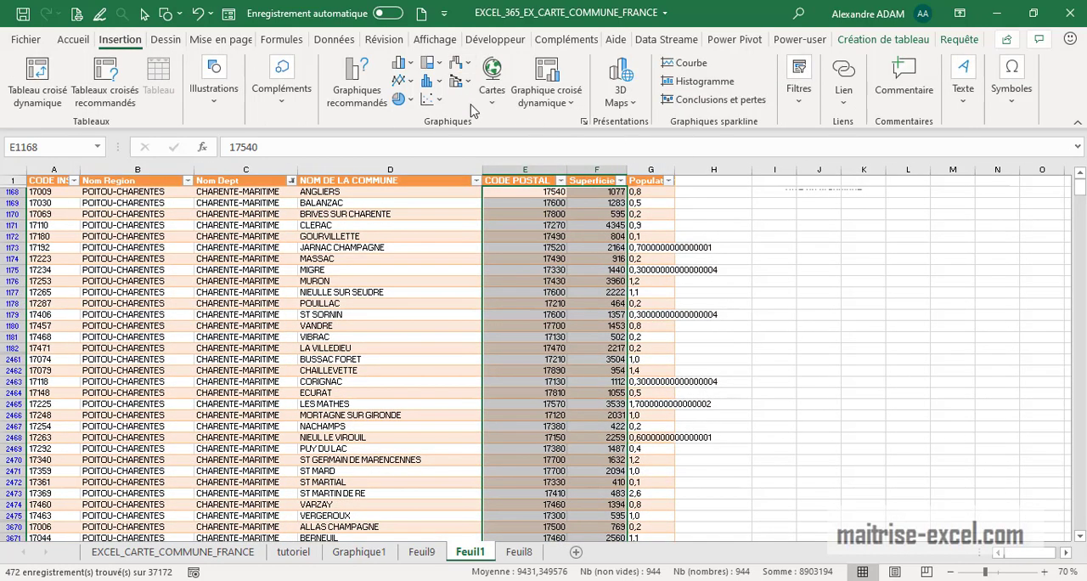
pyautogui.click(490, 97)
pyautogui.click(504, 161)
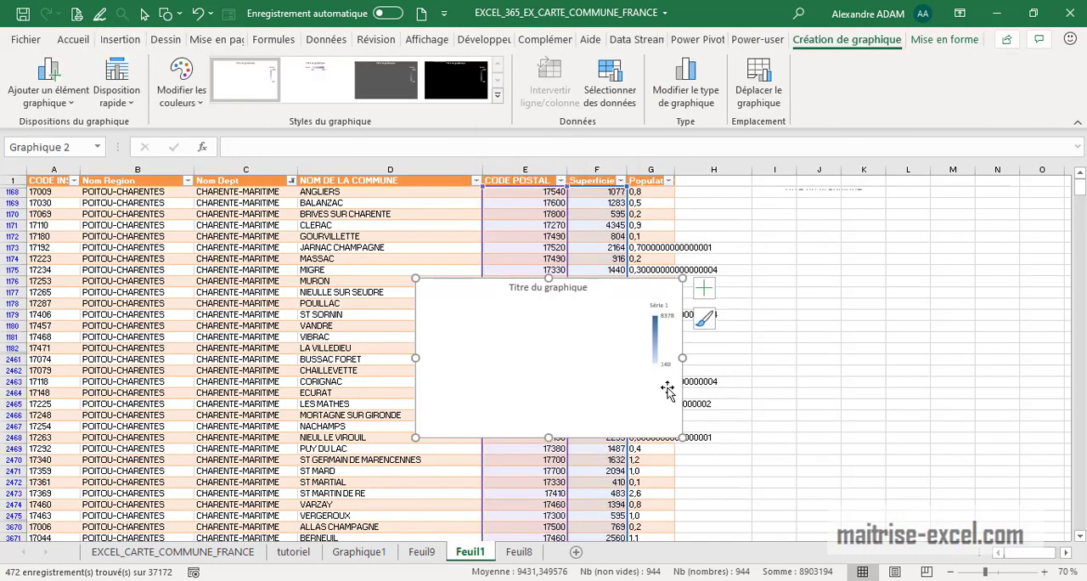
# Move the Charente-Maritime map chart over the table's first columns and enlarge it to span columns A to E
pyautogui.moveTo(611, 283); pyautogui.dragTo(331, 252)
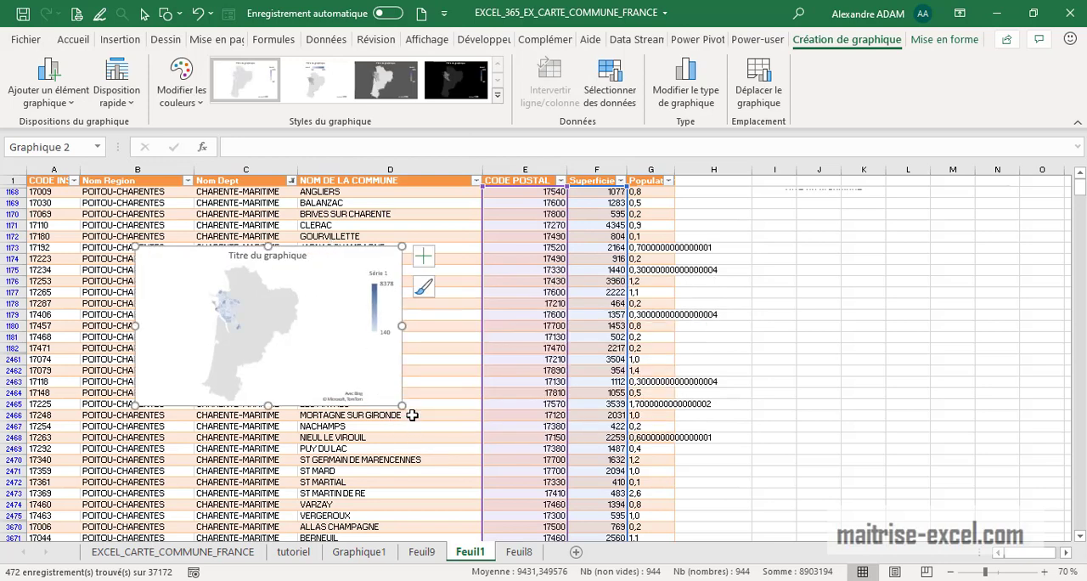
pyautogui.moveTo(405, 406); pyautogui.dragTo(527, 502)
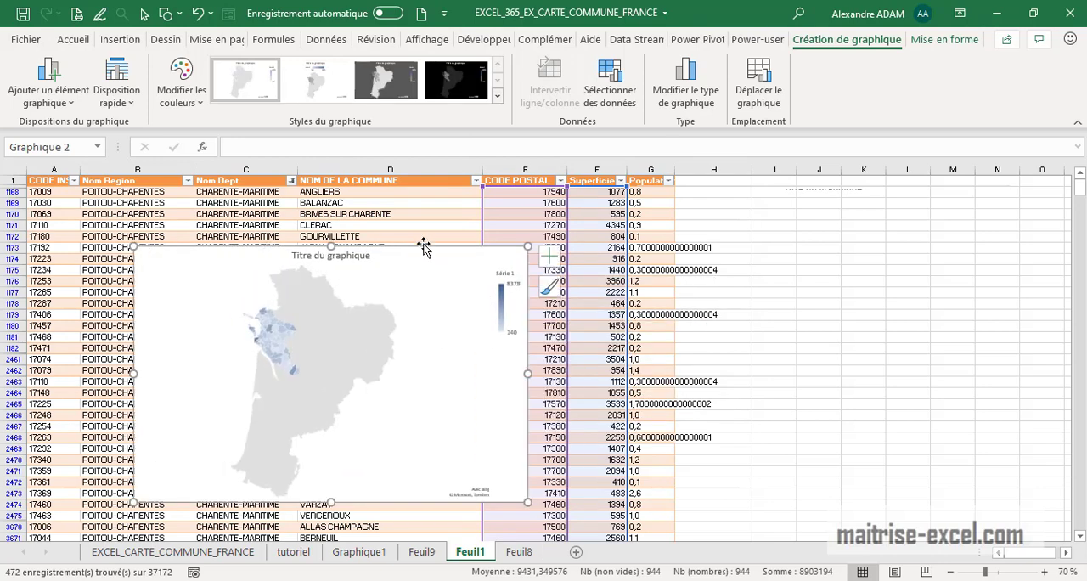
pyautogui.moveTo(423, 246); pyautogui.dragTo(326, 257)
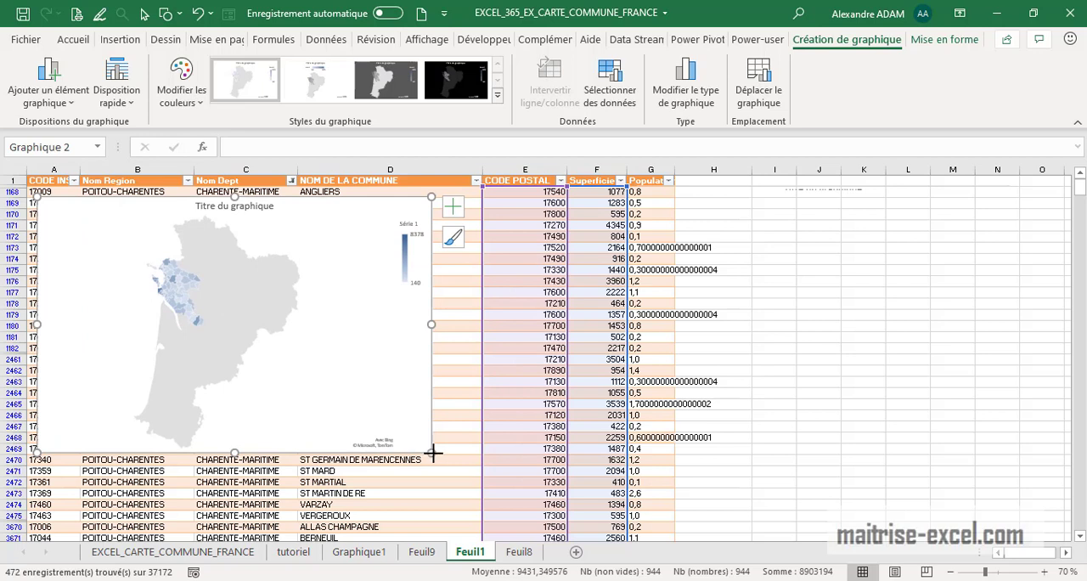
pyautogui.moveTo(433, 454); pyautogui.dragTo(494, 489)
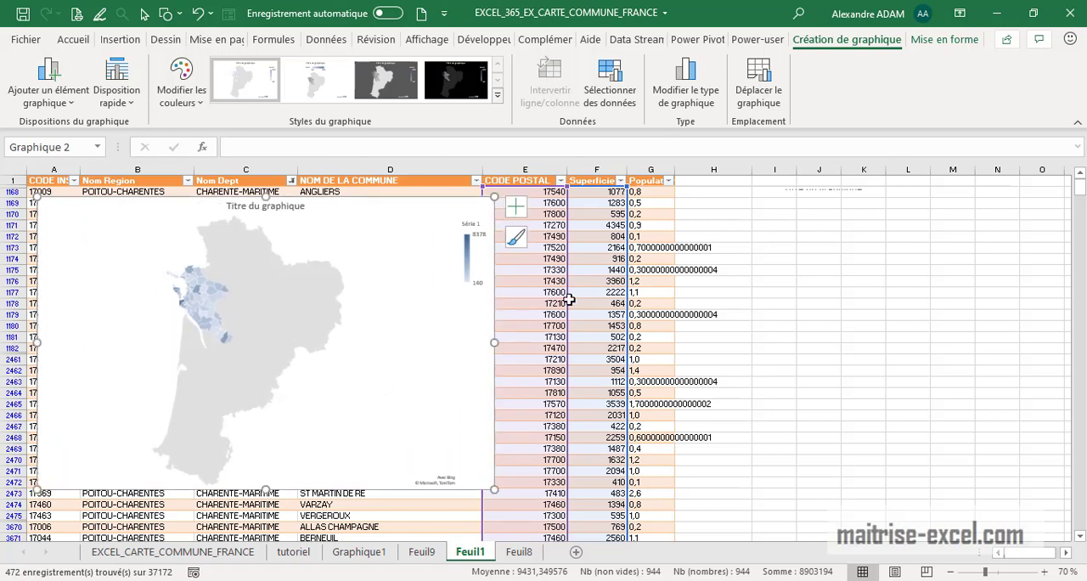
pyautogui.moveTo(489, 197); pyautogui.dragTo(568, 181)
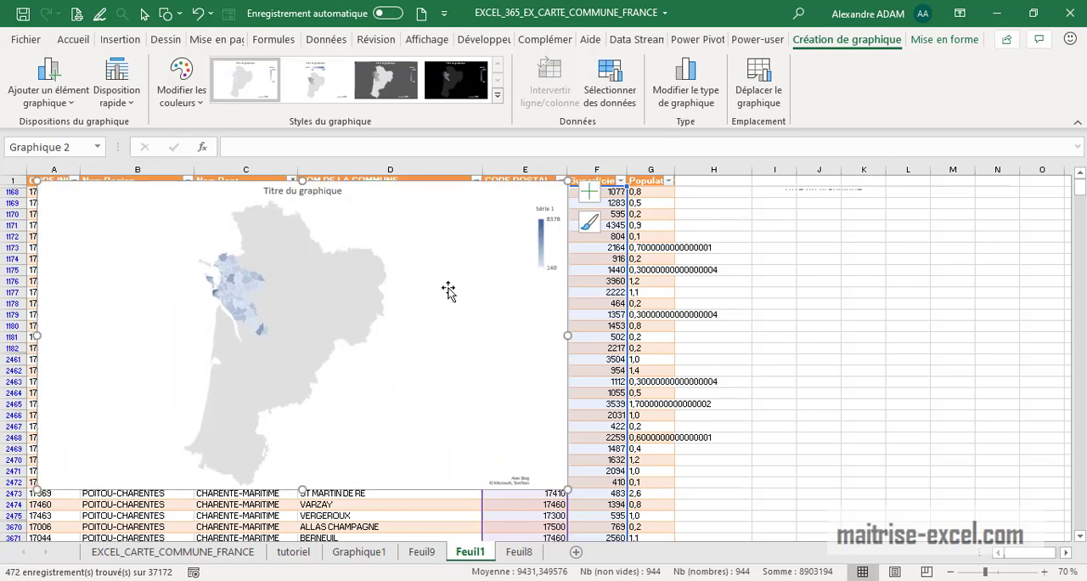
# Move the Charente-Maritime map chart to its own new chart sheet and inspect the communes up close
pyautogui.click(802, 383)
pyautogui.rightClick(555, 393)
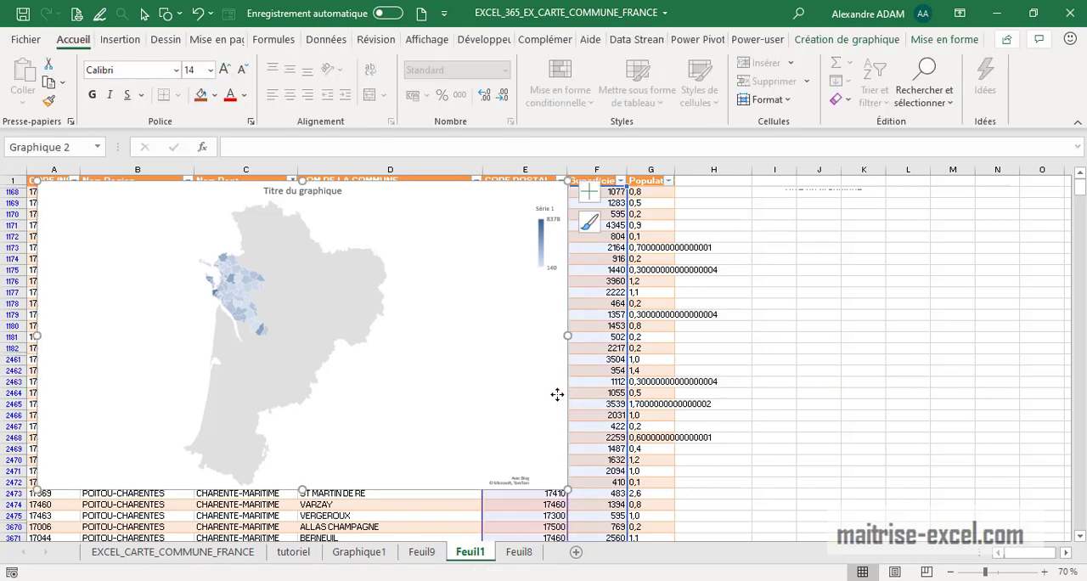
pyautogui.click(654, 376)
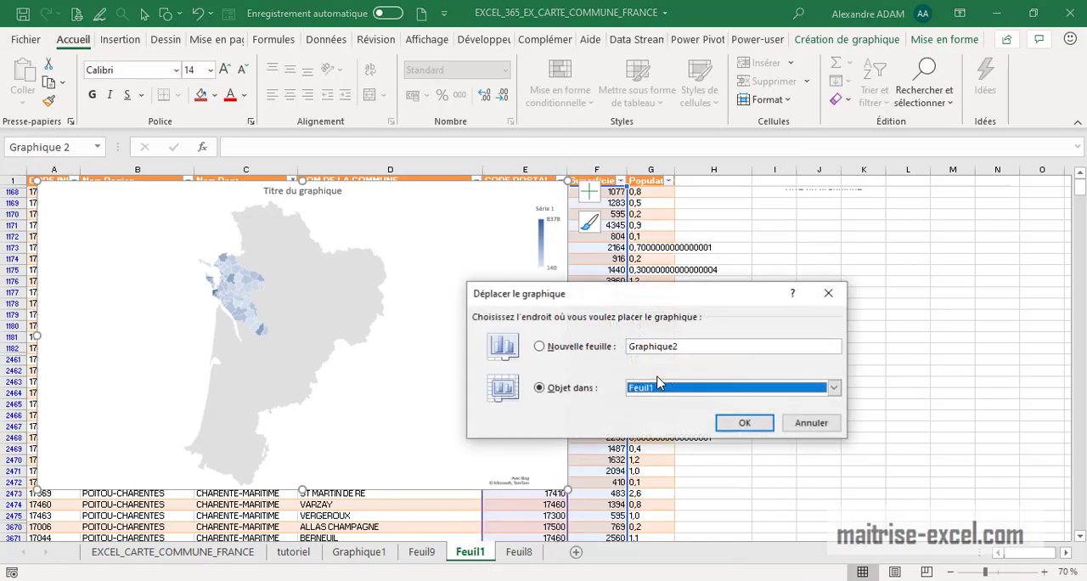
pyautogui.click(592, 348)
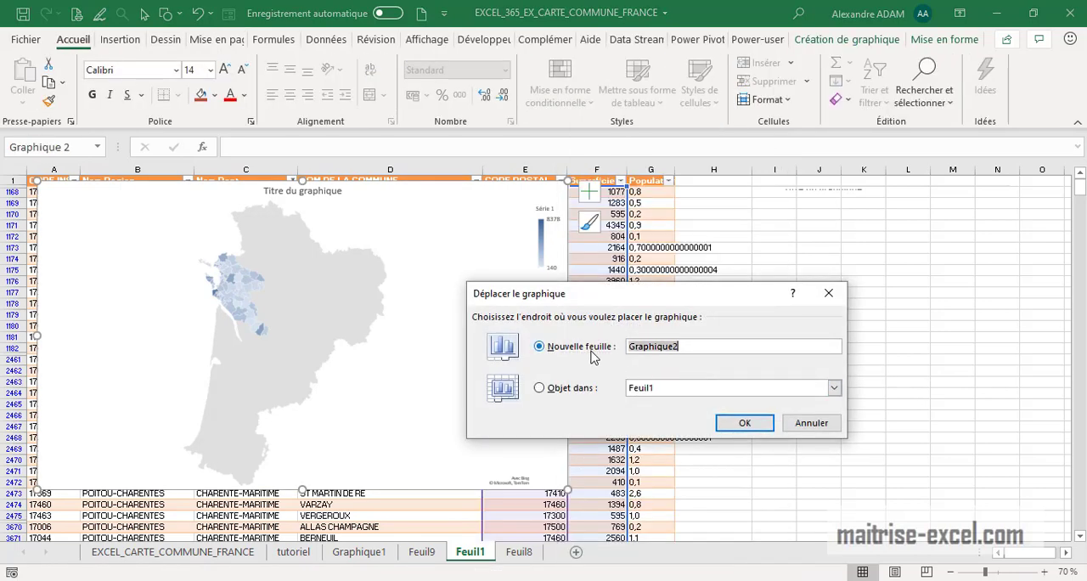
pyautogui.click(745, 423)
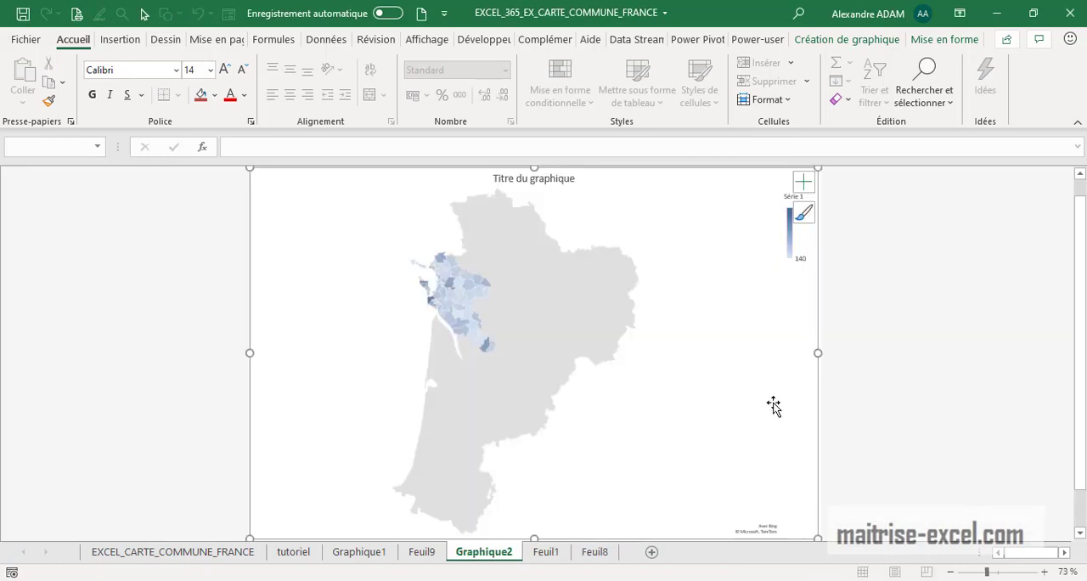
pyautogui.keyDown('ctrl'); pyautogui.scroll(5, 605, 268); pyautogui.keyUp('ctrl')
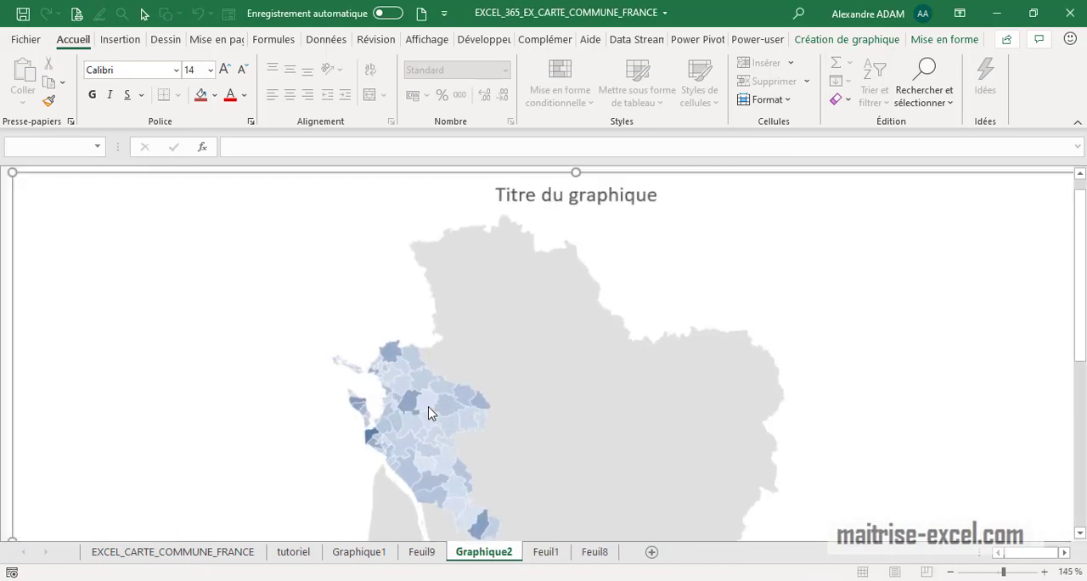
pyautogui.scroll(-1, 448, 322)
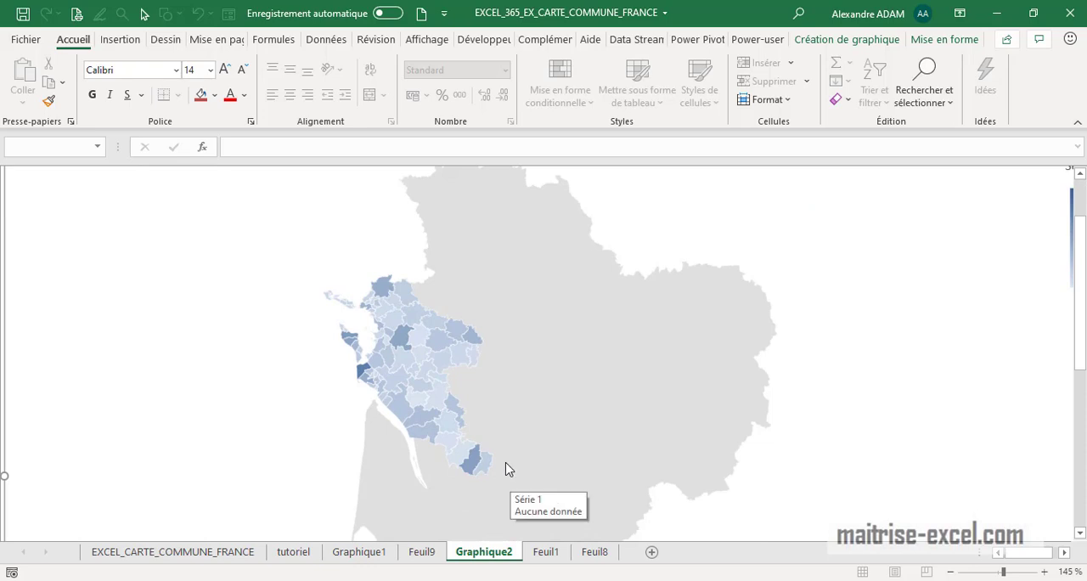